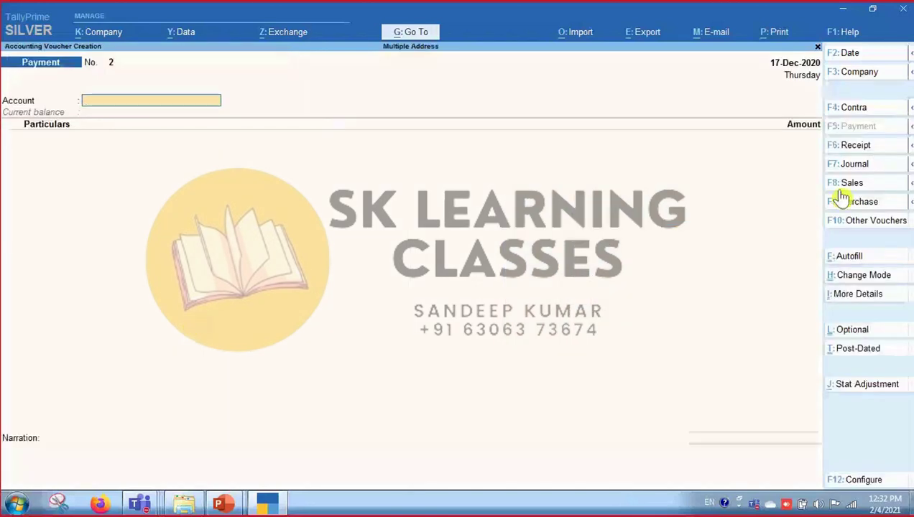
Step: View the sales and purchase voucher entry forms, ending on a new sales voucher
{"action": "left_click", "coordinate": [855, 188]}
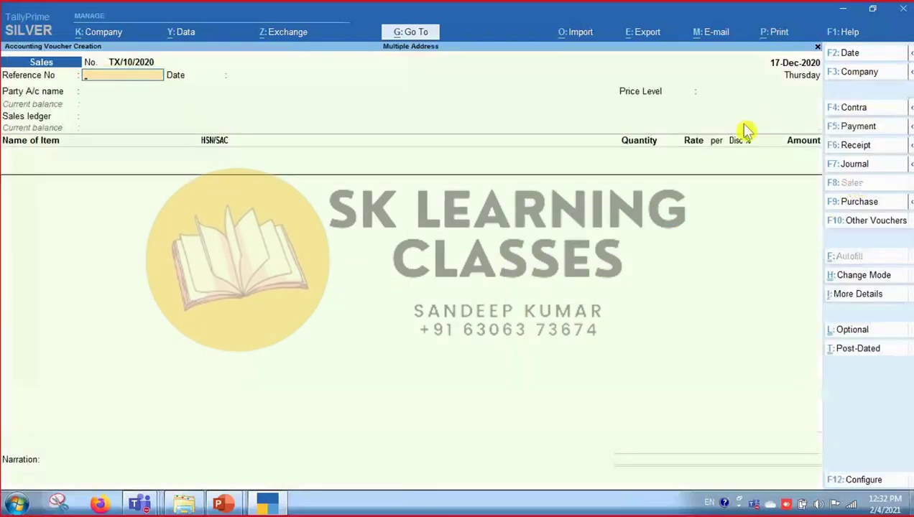
{"action": "left_click", "coordinate": [860, 203]}
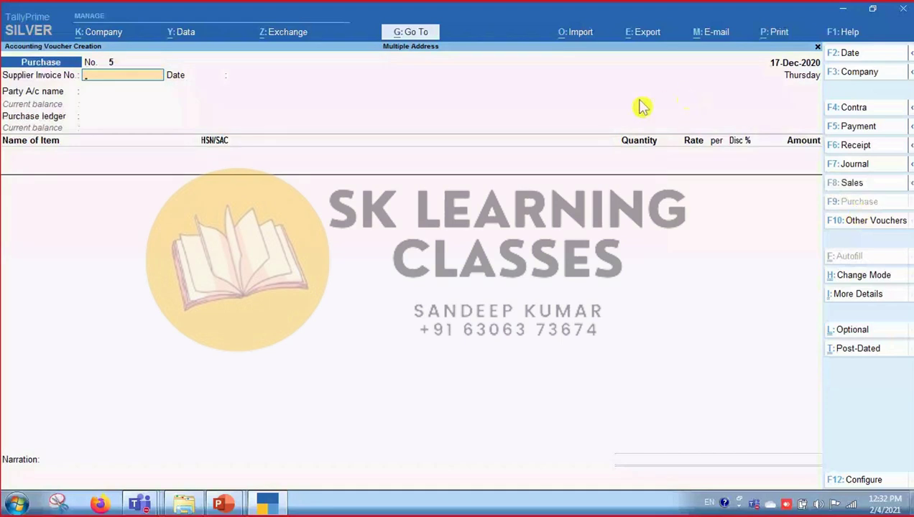
{"action": "left_click", "coordinate": [855, 185]}
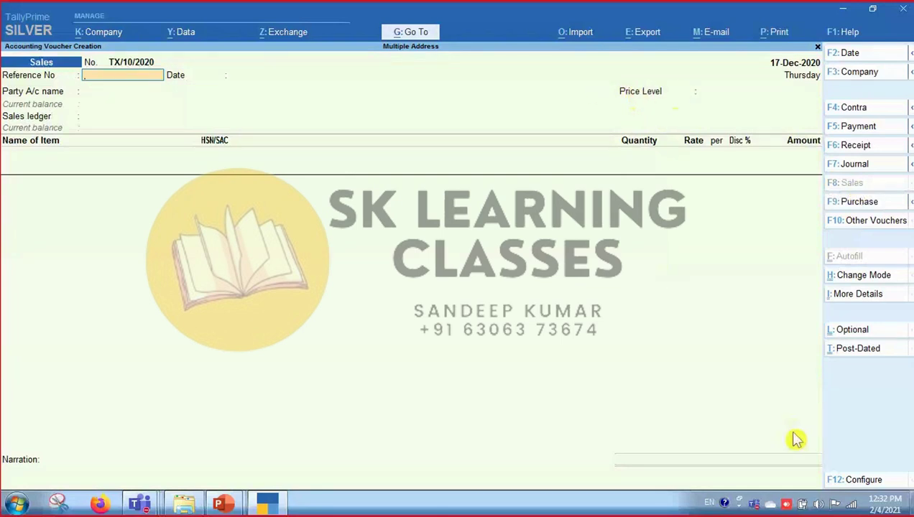
Step: Examine the sales voucher configuration options from the buyer details through the exporter's details
{"action": "left_click", "coordinate": [855, 480]}
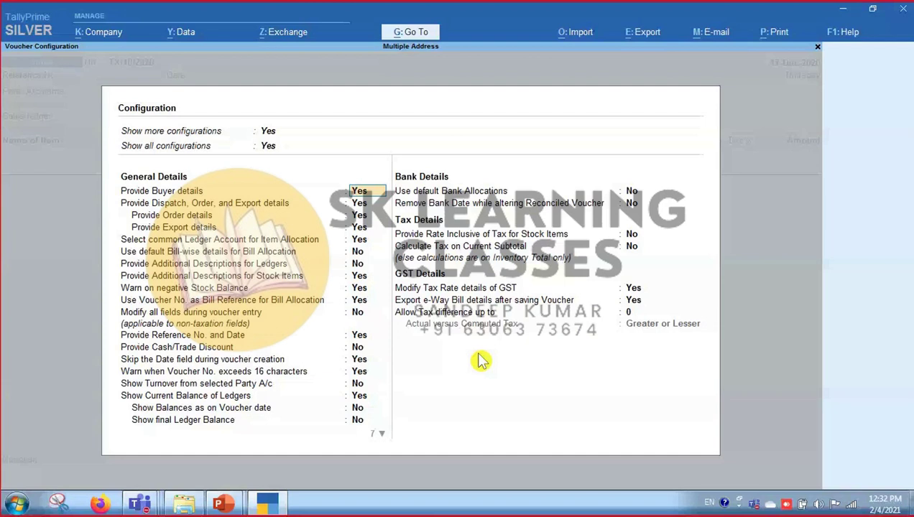
{"action": "key", "text": "Return"}
{"action": "key", "text": "Return"}
{"action": "key", "text": "Return"}
{"action": "key", "text": "Return"}
{"action": "key", "text": "Return"}
{"action": "key", "text": "Return"}
{"action": "key", "text": "Return"}
{"action": "key", "text": "Return"}
{"action": "key", "text": "Return"}
{"action": "key", "text": "Return"}
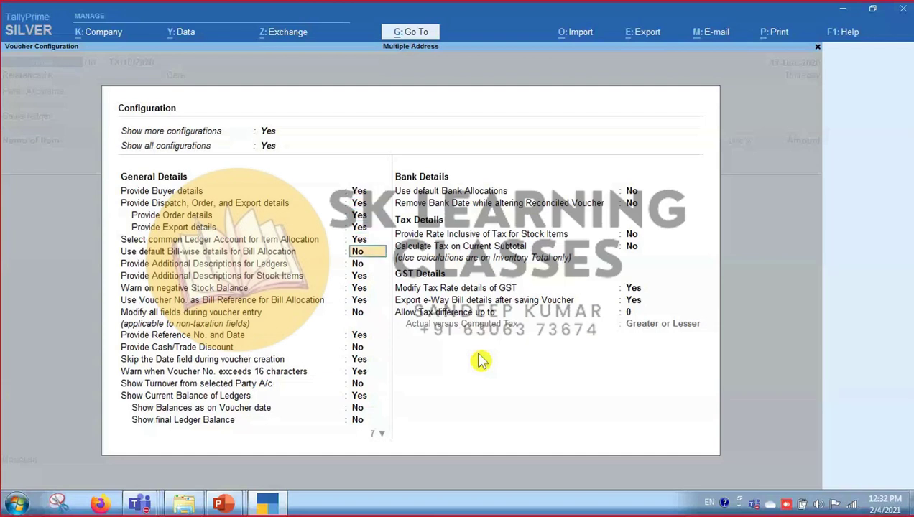
{"action": "key", "text": "Return"}
{"action": "key", "text": "Return"}
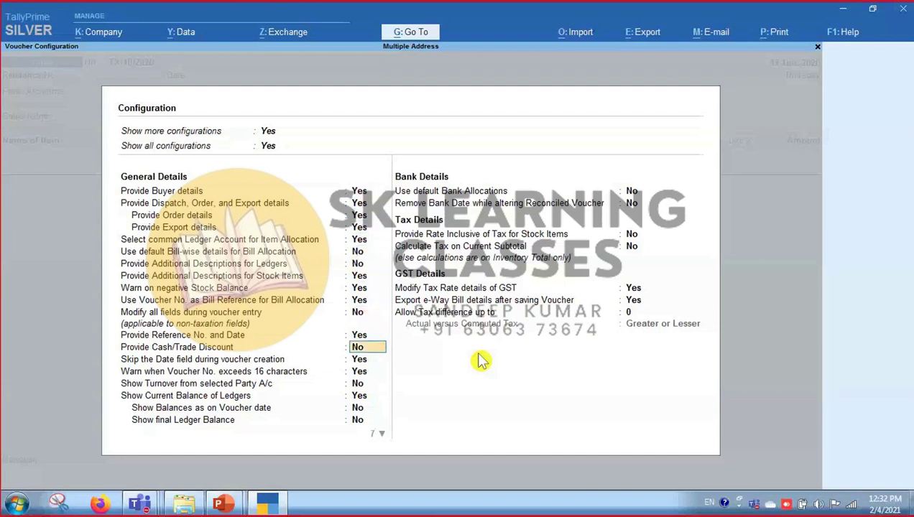
{"action": "key", "text": "Return"}
{"action": "key", "text": "Return"}
{"action": "key", "text": "Return"}
{"action": "key", "text": "Return"}
{"action": "key", "text": "Return"}
{"action": "key", "text": "Return"}
{"action": "key", "text": "Return"}
{"action": "key", "text": "Return"}
{"action": "key", "text": "Return"}
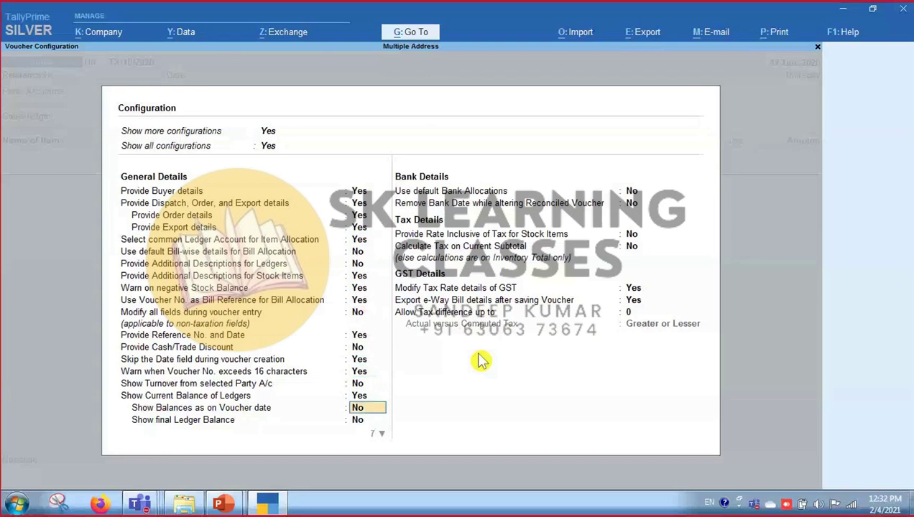
{"action": "key", "text": "Return"}
{"action": "key", "text": "Return"}
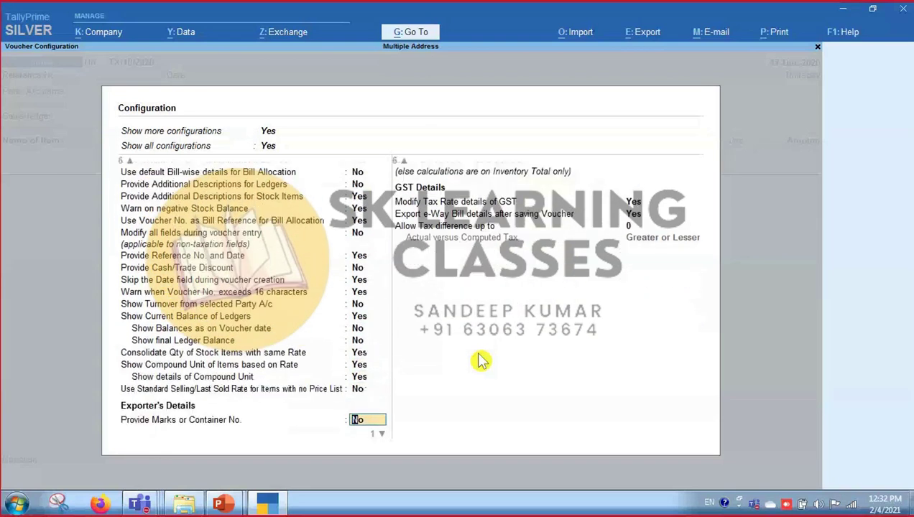
{"action": "key", "text": "Return"}
{"action": "key", "text": "Return"}
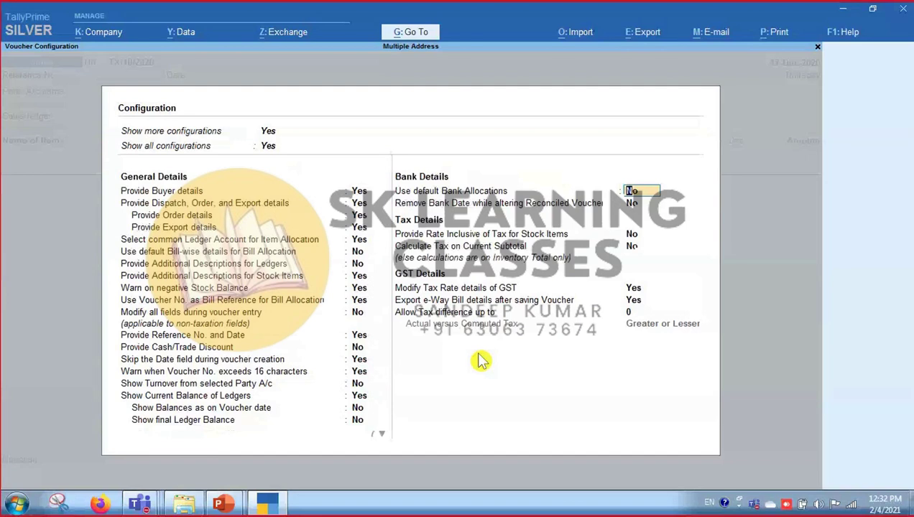
Step: Review the general configuration options in reverse up to the order details, accept the configuration, and leave the voucher's reference number blank
{"action": "key", "text": "Up"}
{"action": "key", "text": "Up"}
{"action": "key", "text": "Up"}
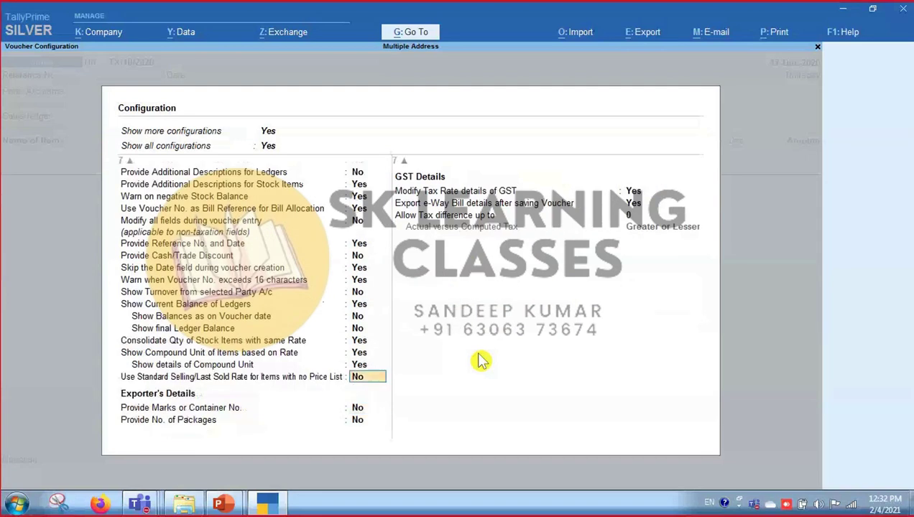
{"action": "key", "text": "Up"}
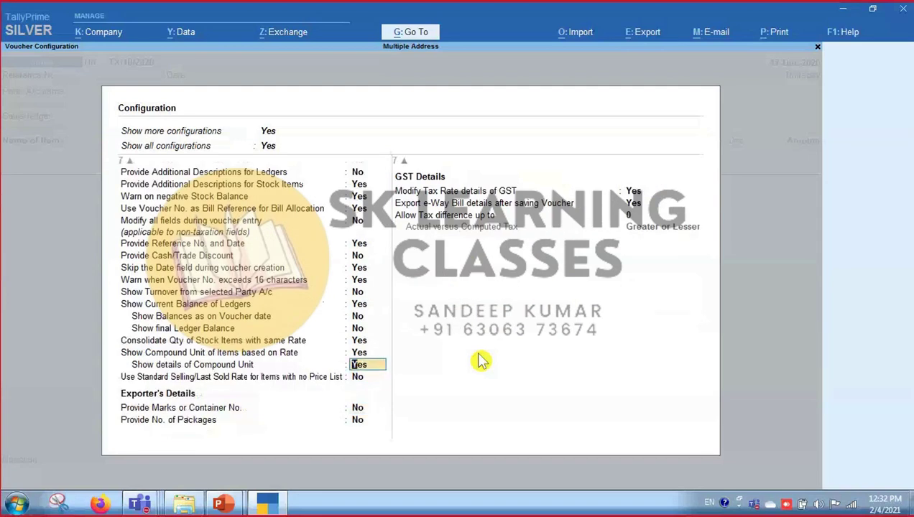
{"action": "key", "text": "Up"}
{"action": "key", "text": "Up"}
{"action": "key", "text": "Up"}
{"action": "key", "text": "Up"}
{"action": "key", "text": "Up"}
{"action": "key", "text": "Up"}
{"action": "key", "text": "Up"}
{"action": "key", "text": "Up"}
{"action": "key", "text": "Up"}
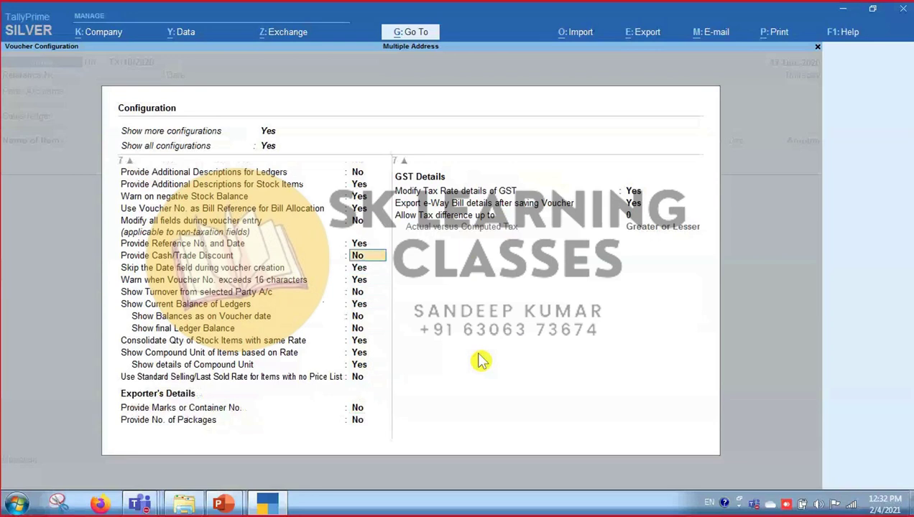
{"action": "key", "text": "Up"}
{"action": "key", "text": "Up"}
{"action": "key", "text": "Up"}
{"action": "key", "text": "Up"}
{"action": "key", "text": "Up"}
{"action": "key", "text": "Up"}
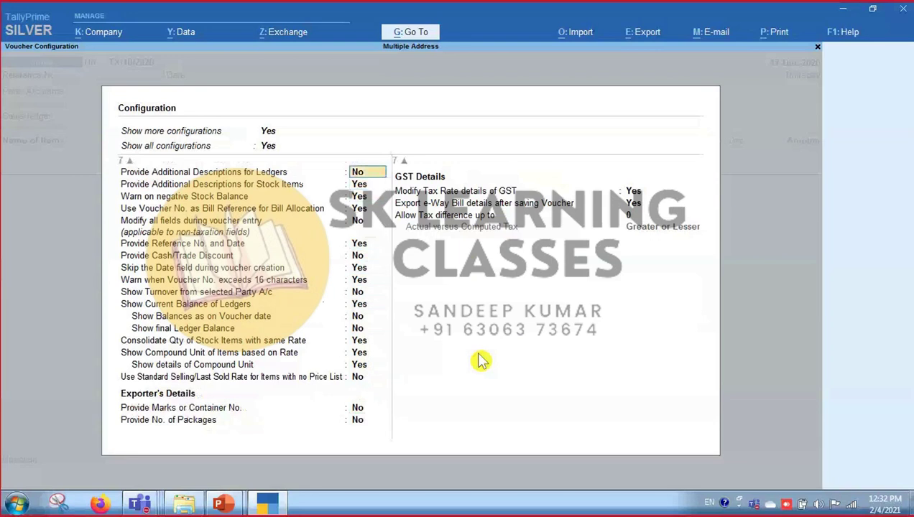
{"action": "key", "text": "Up"}
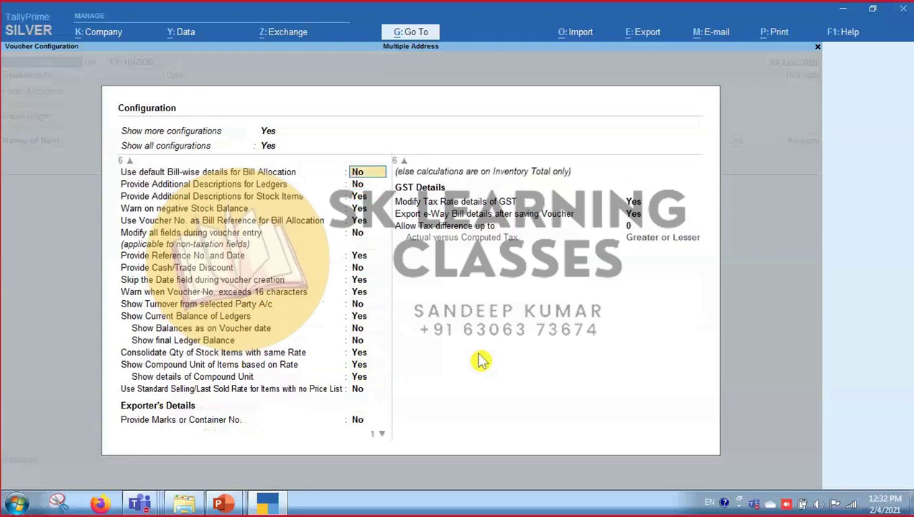
{"action": "key", "text": "Up"}
{"action": "key", "text": "Up"}
{"action": "key", "text": "Up"}
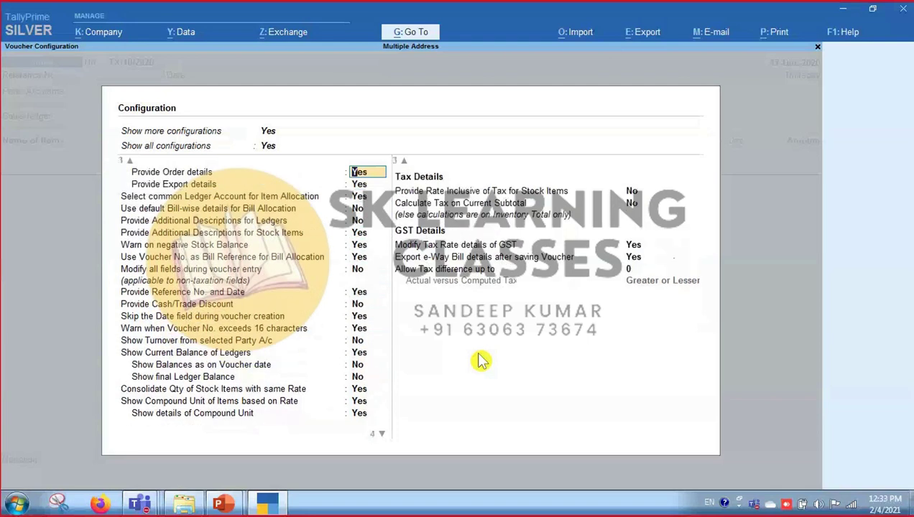
{"action": "key", "text": "Up"}
{"action": "key", "text": "ctrl+a"}
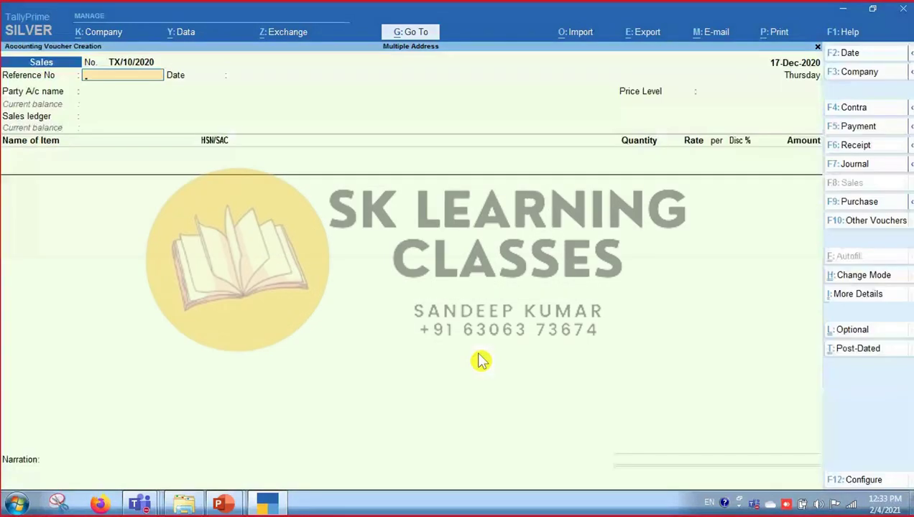
{"action": "key", "text": "Return"}
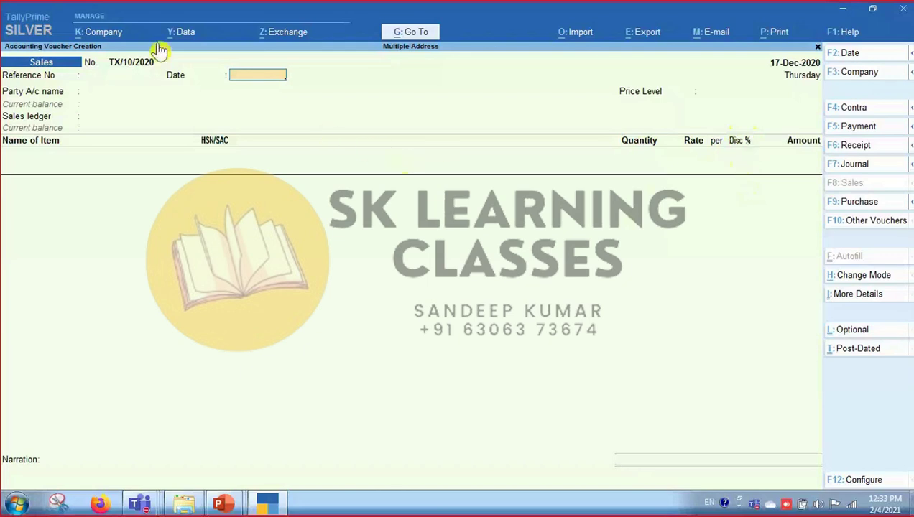
Step: Examine the company features, from the Use Discount column in invoices option up through the other inventory and accounting options
{"action": "left_click", "coordinate": [104, 33]}
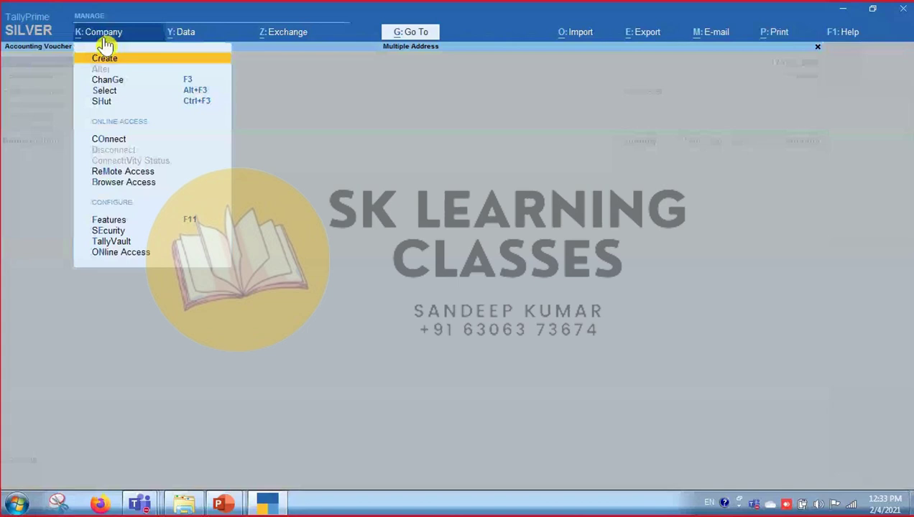
{"action": "left_click", "coordinate": [119, 227]}
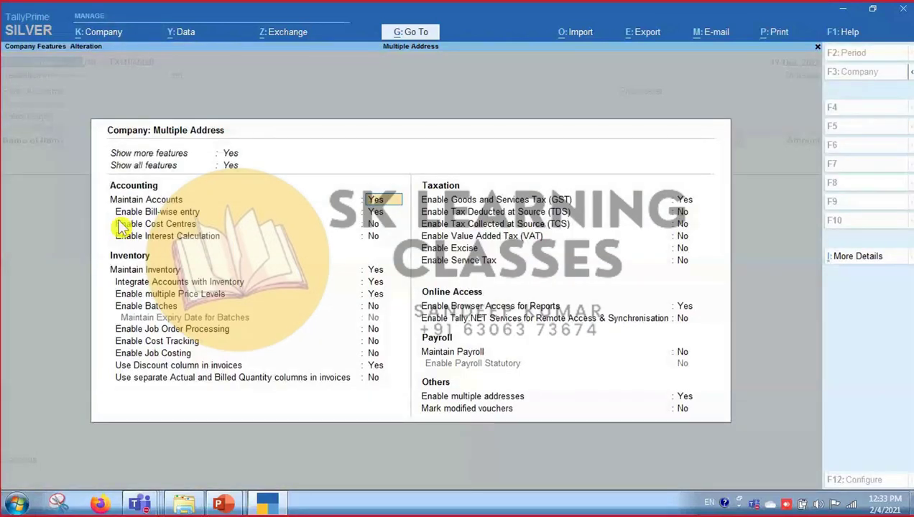
{"action": "left_click", "coordinate": [375, 368]}
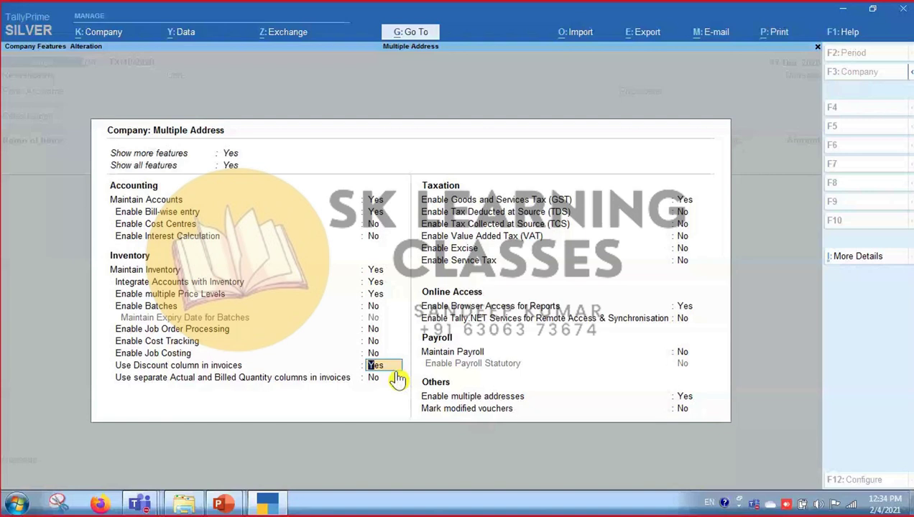
{"action": "key", "text": "Up"}
{"action": "key", "text": "Up"}
{"action": "key", "text": "Up"}
{"action": "key", "text": "Up"}
{"action": "key", "text": "Up"}
{"action": "key", "text": "Up"}
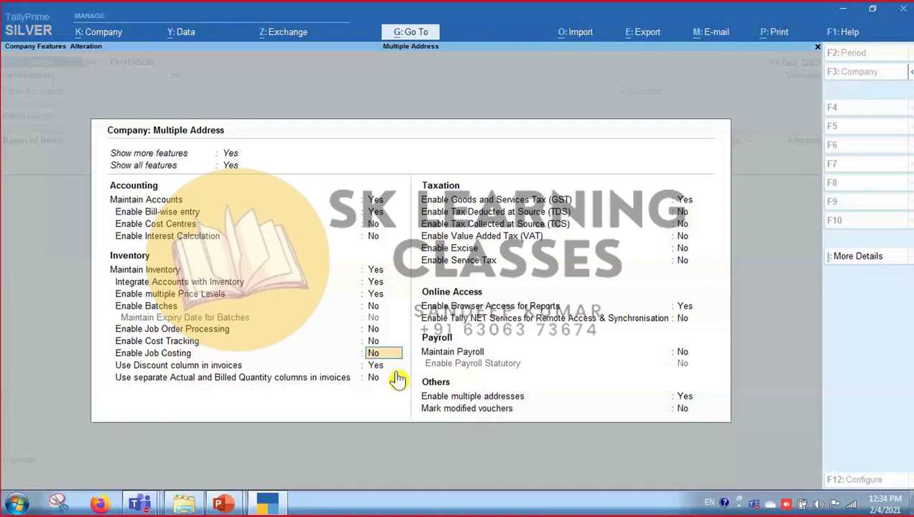
{"action": "key", "text": "Up"}
{"action": "key", "text": "Up"}
{"action": "key", "text": "Up"}
{"action": "key", "text": "Up"}
{"action": "key", "text": "Up"}
{"action": "key", "text": "Up"}
{"action": "key", "text": "Up"}
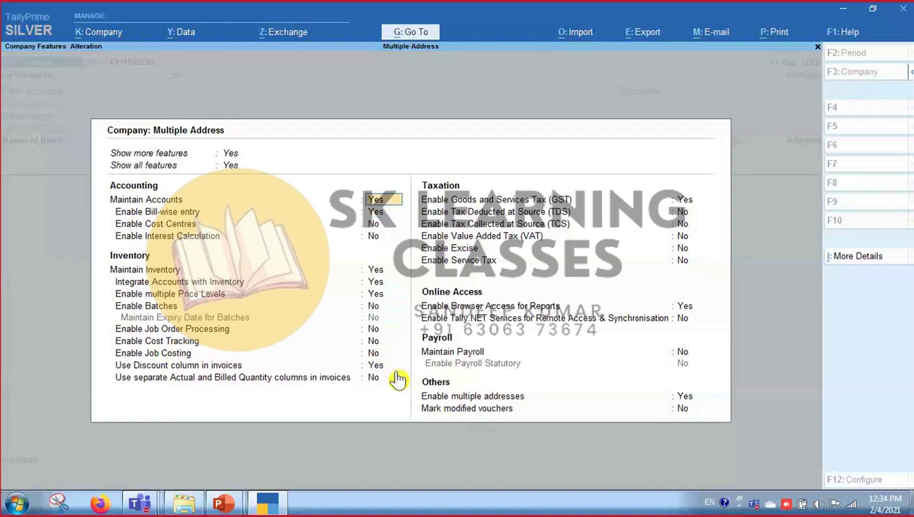
Step: Turn off Show all features and Show more features for the company, and set both back to Yes
{"action": "key", "text": "Return"}
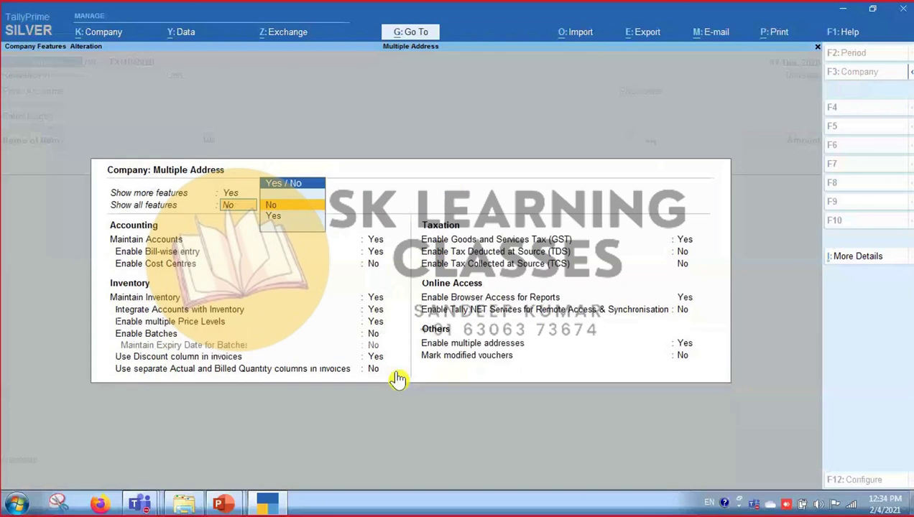
{"action": "key", "text": "Up"}
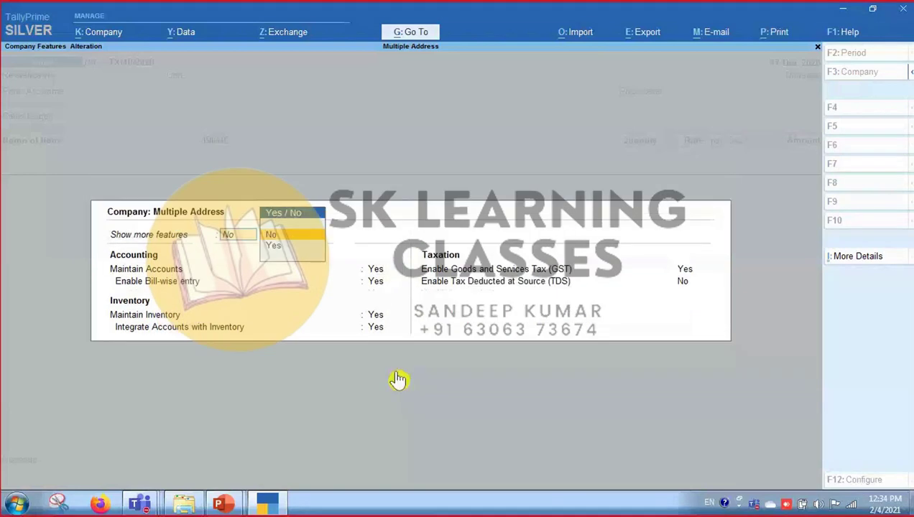
{"action": "key", "text": "Down"}
{"action": "key", "text": "Return"}
{"action": "key", "text": "Down"}
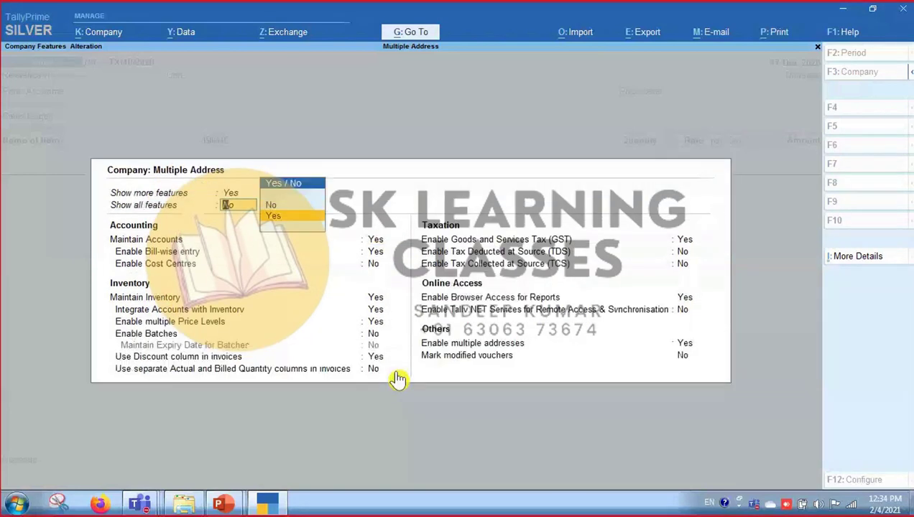
{"action": "key", "text": "Return"}
Step: Check the Use Discount column in invoices option and leave the company features without saving any change
{"action": "key", "text": "Down"}
{"action": "key", "text": "Down"}
{"action": "key", "text": "Down"}
{"action": "key", "text": "Down"}
{"action": "key", "text": "Down"}
{"action": "key", "text": "Down"}
{"action": "key", "text": "Down"}
{"action": "key", "text": "Down"}
{"action": "key", "text": "Down"}
{"action": "key", "text": "Down"}
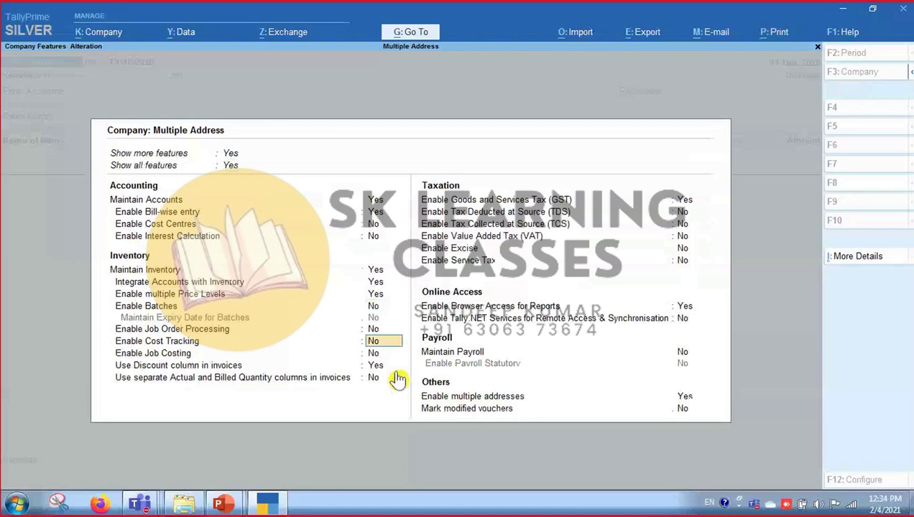
{"action": "key", "text": "BackSpace"}
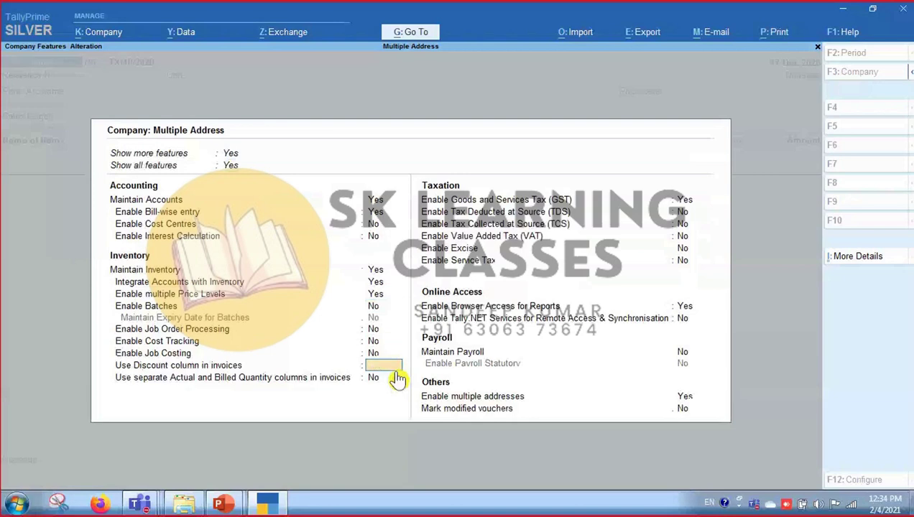
{"action": "key", "text": "Escape"}
{"action": "key", "text": "Return"}
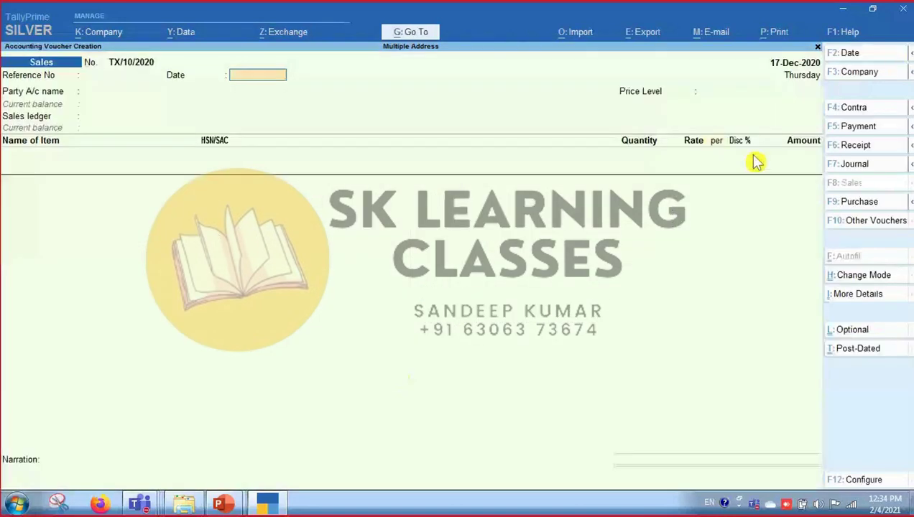
Step: Leave the reference date blank and choose Customer A as the voucher's party account
{"action": "key", "text": "Return"}
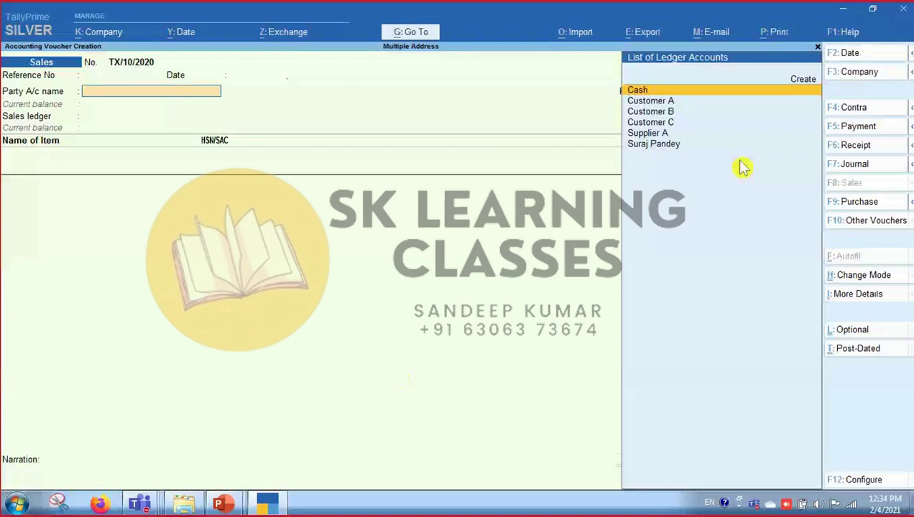
{"action": "key", "text": "Down"}
{"action": "key", "text": "Up"}
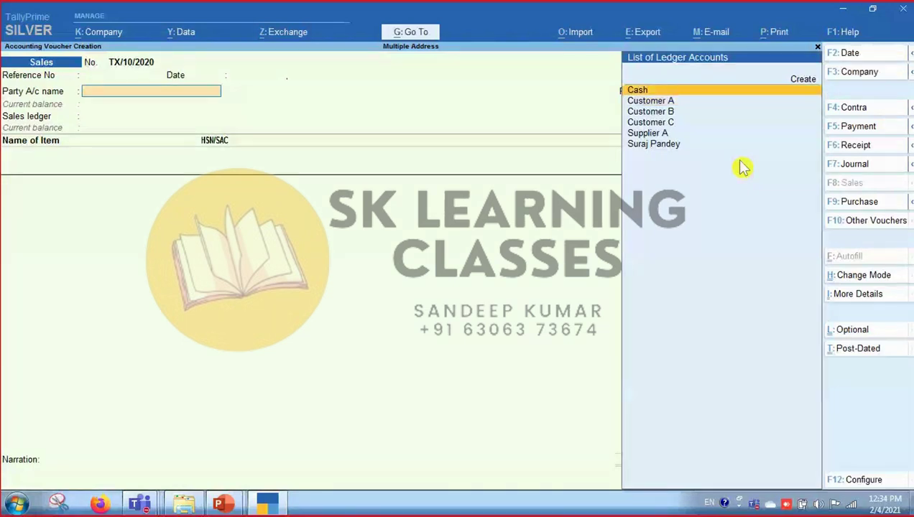
{"action": "key", "text": "Down"}
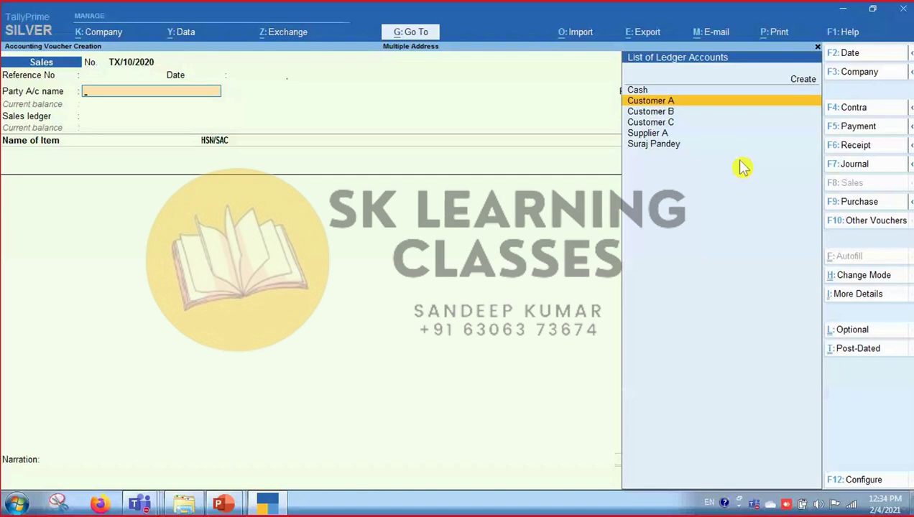
{"action": "key", "text": "Down"}
{"action": "key", "text": "Up"}
{"action": "key", "text": "Down"}
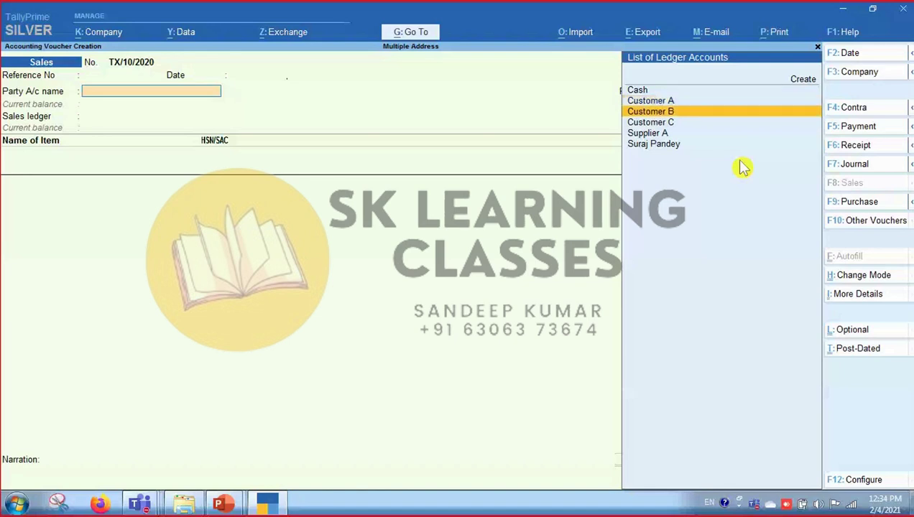
{"action": "key", "text": "Up"}
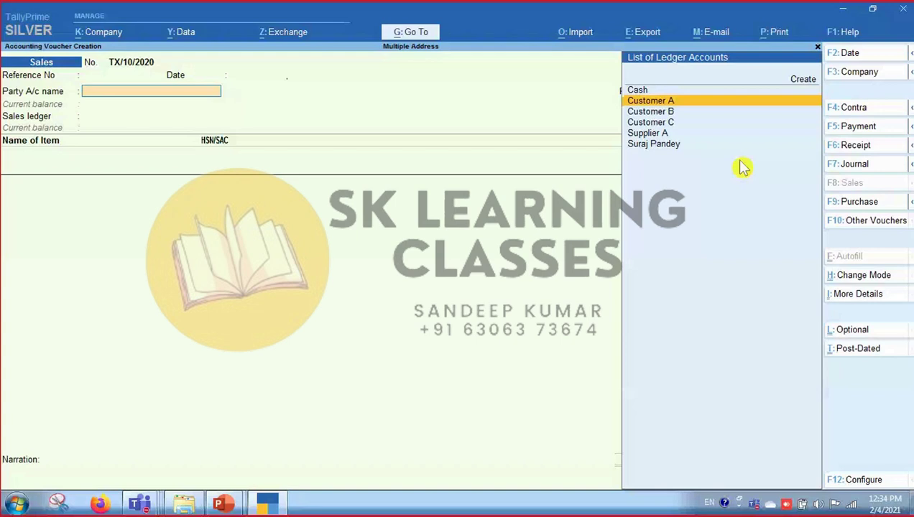
{"action": "key", "text": "ctrl"}
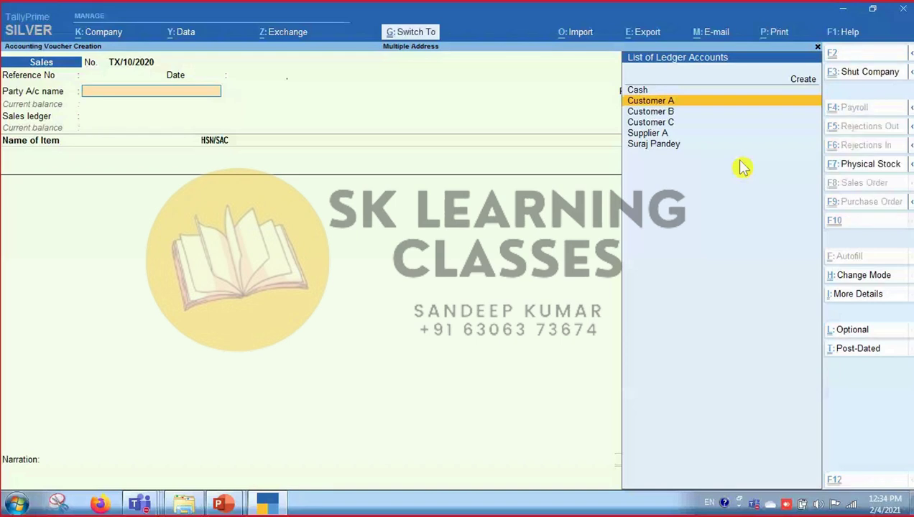
{"action": "key", "text": "Down"}
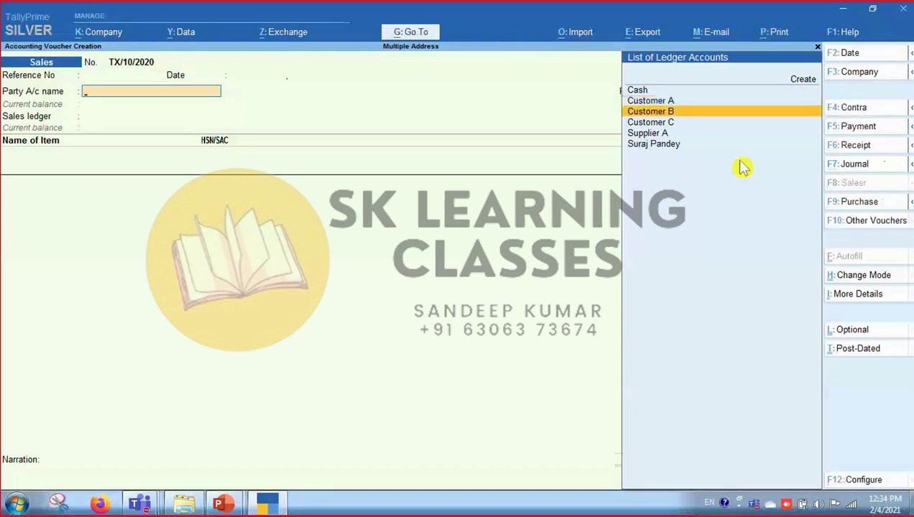
{"action": "key", "text": "Up"}
{"action": "key", "text": "Return"}
{"action": "key", "text": "Escape"}
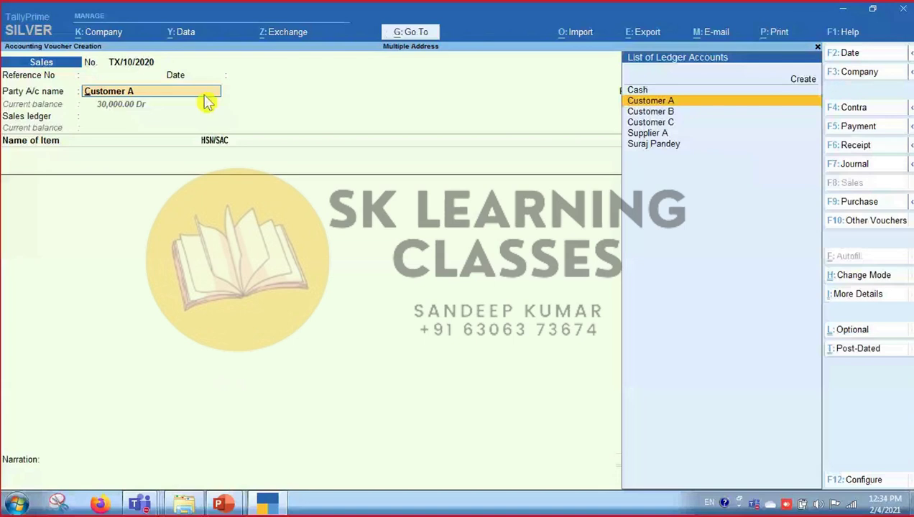
Step: Open Customer A's ledger for alteration from the voucher and set its applicable pricing level to Retailer
{"action": "key", "text": "ctrl"}
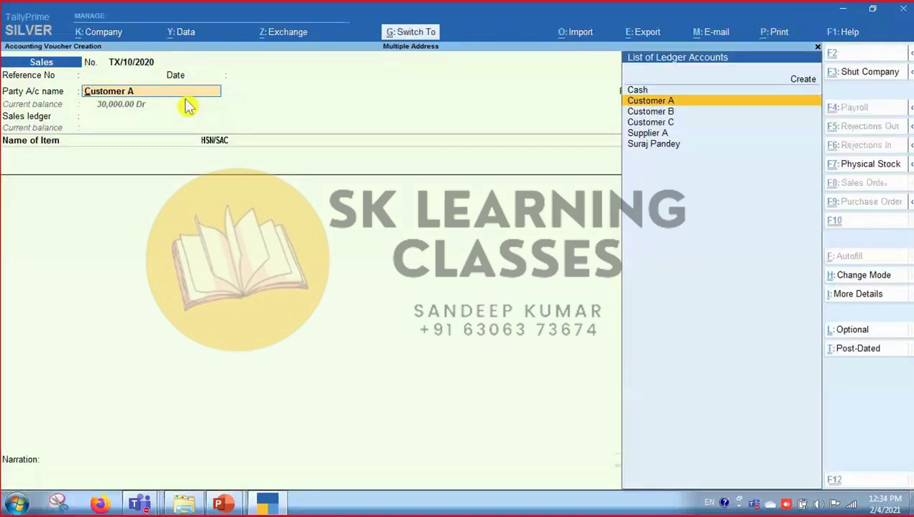
{"action": "key", "text": "ctrl+Return"}
{"action": "key", "text": "Return"}
{"action": "key", "text": "Return"}
{"action": "key", "text": "Return"}
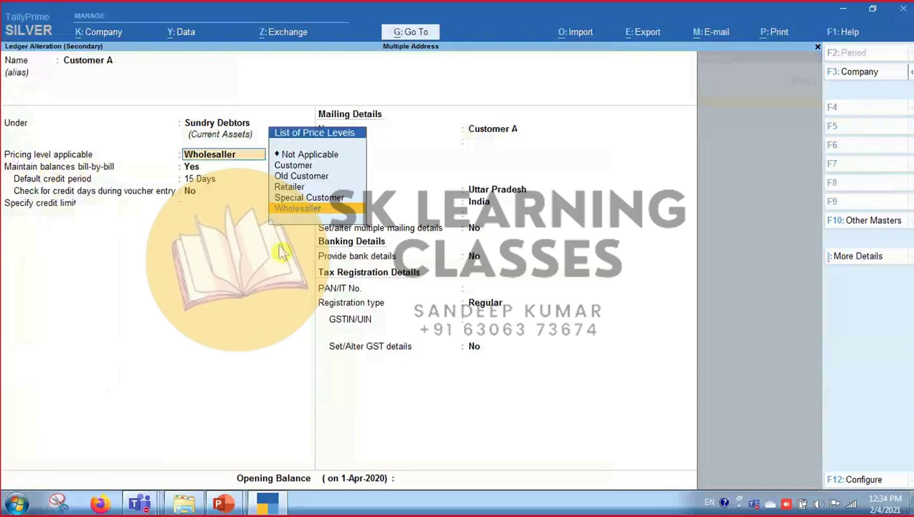
{"action": "key", "text": "Up"}
{"action": "key", "text": "Up"}
{"action": "key", "text": "Up"}
{"action": "key", "text": "Up"}
{"action": "key", "text": "Up"}
{"action": "key", "text": "Down"}
{"action": "key", "text": "Down"}
{"action": "key", "text": "Down"}
{"action": "key", "text": "Down"}
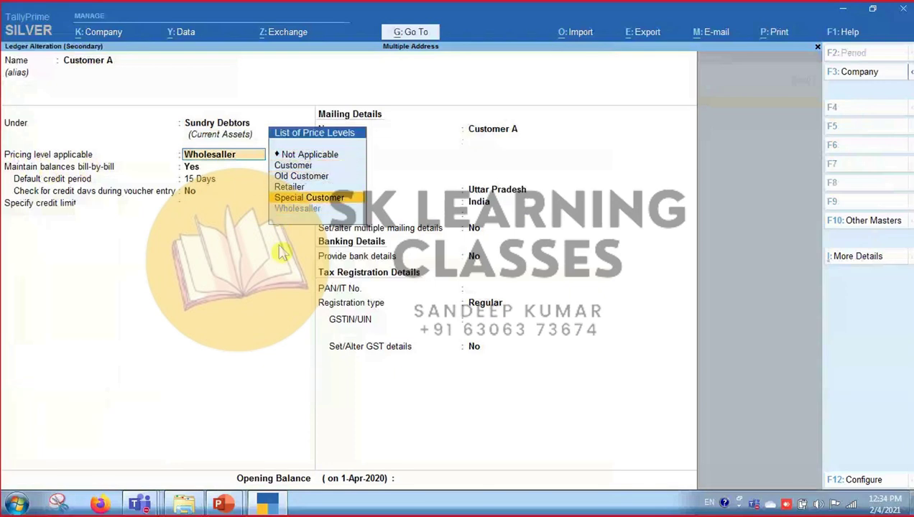
{"action": "key", "text": "Down"}
{"action": "key", "text": "Up"}
{"action": "key", "text": "Up"}
{"action": "key", "text": "Up"}
{"action": "key", "text": "Up"}
{"action": "key", "text": "Down"}
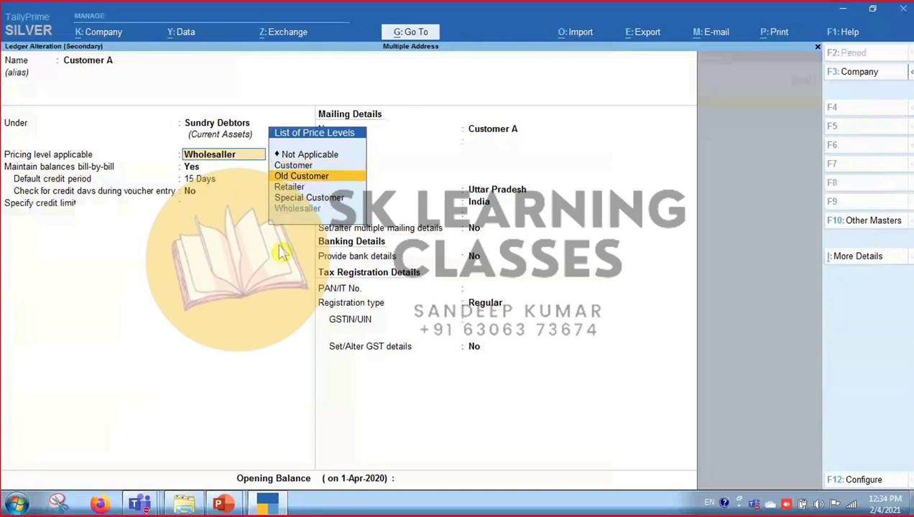
{"action": "key", "text": "Down"}
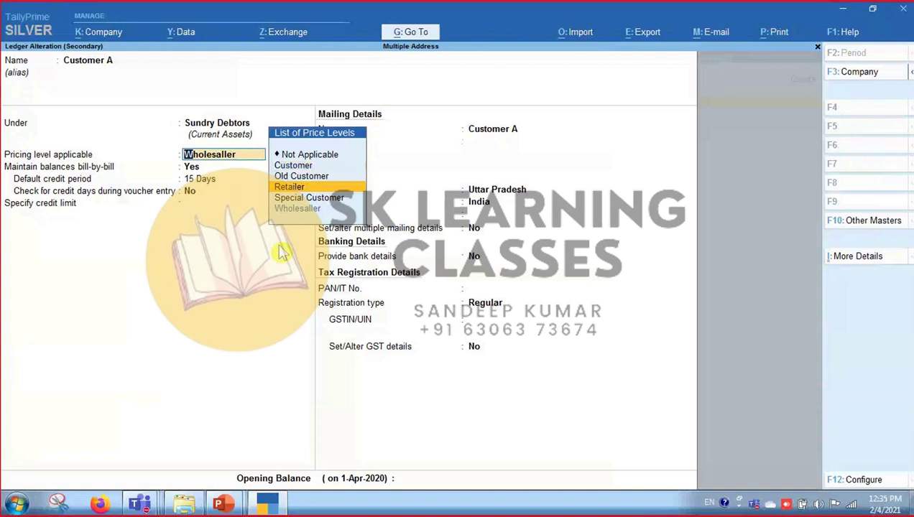
{"action": "key", "text": "Return"}
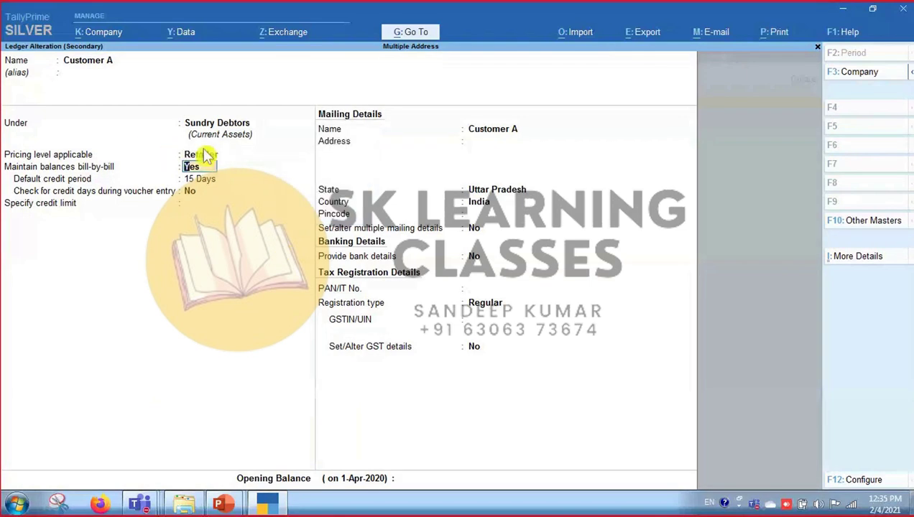
Step: Confirm Retailer as the price level applicability in Customer A's additional ledger details and save the ledger
{"action": "left_click", "coordinate": [873, 262]}
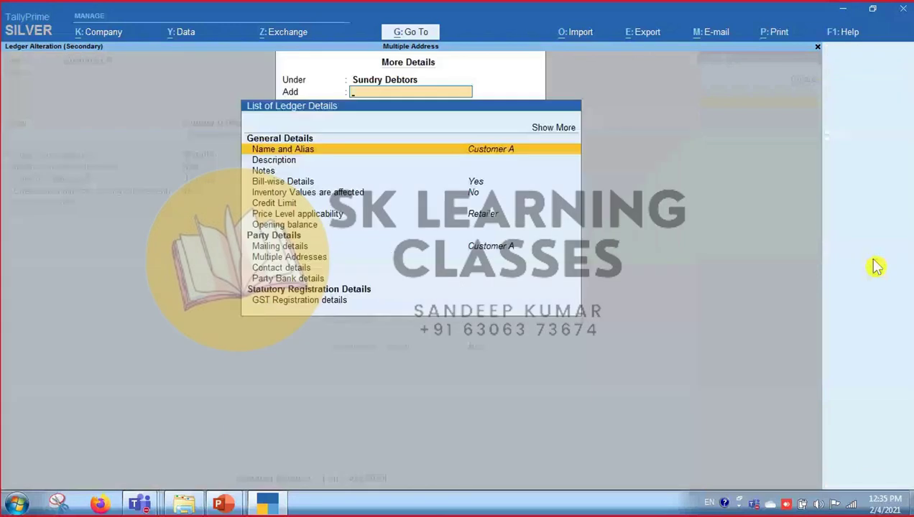
{"action": "type", "text": "Pri"}
{"action": "key", "text": "Return"}
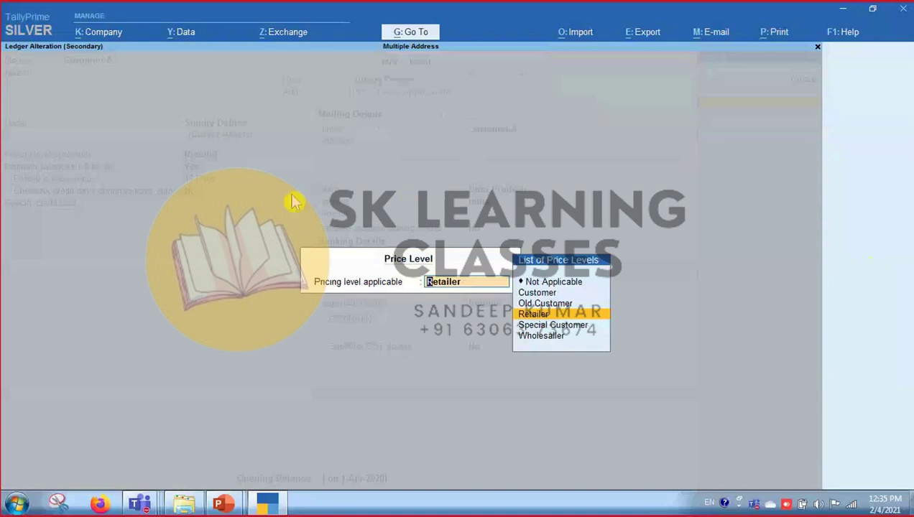
{"action": "key", "text": "Return"}
{"action": "key", "text": "Return"}
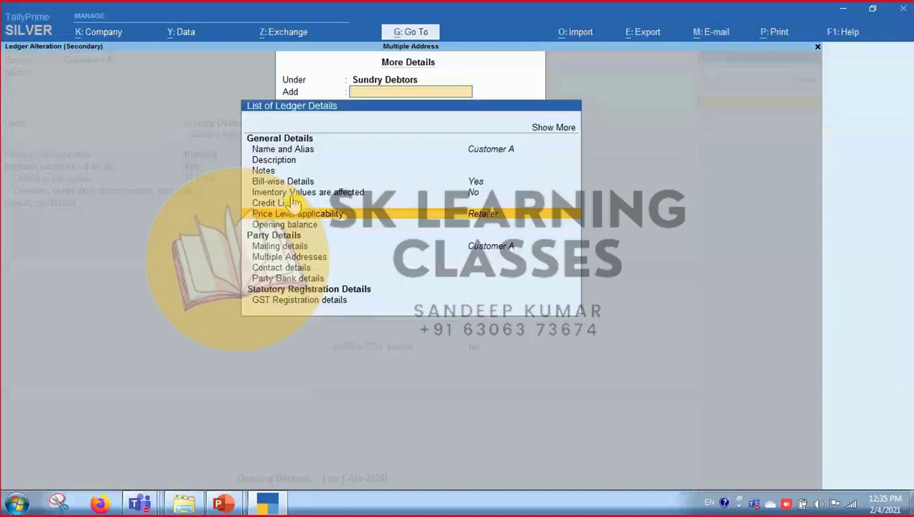
{"action": "key", "text": "Escape"}
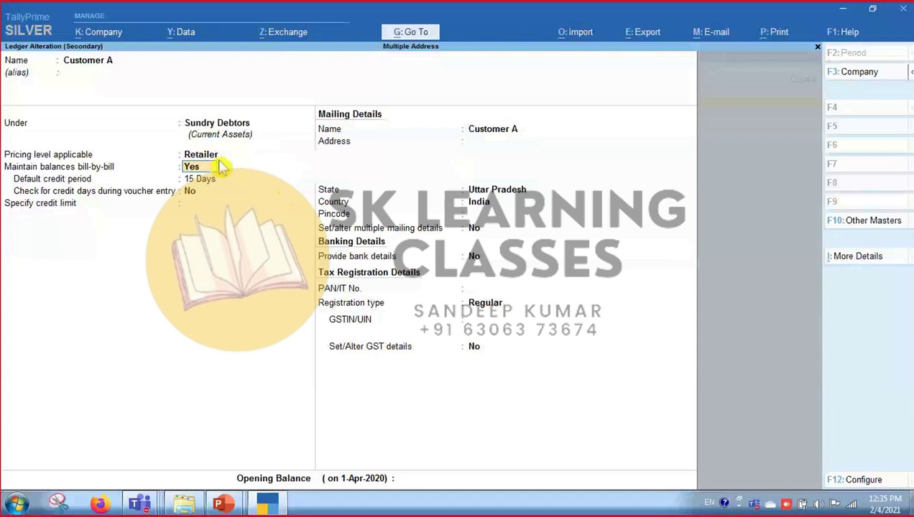
{"action": "key", "text": "ctrl+a"}
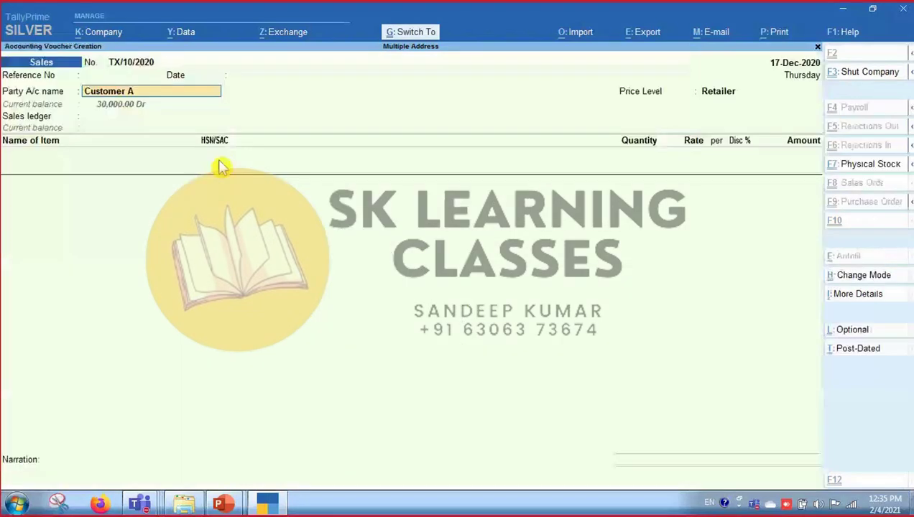
Step: Accept Customer A's party details and choose Sale as the sales ledger, leaving the tax classification blank
{"action": "key", "text": "Return"}
{"action": "key", "text": "ctrl+a"}
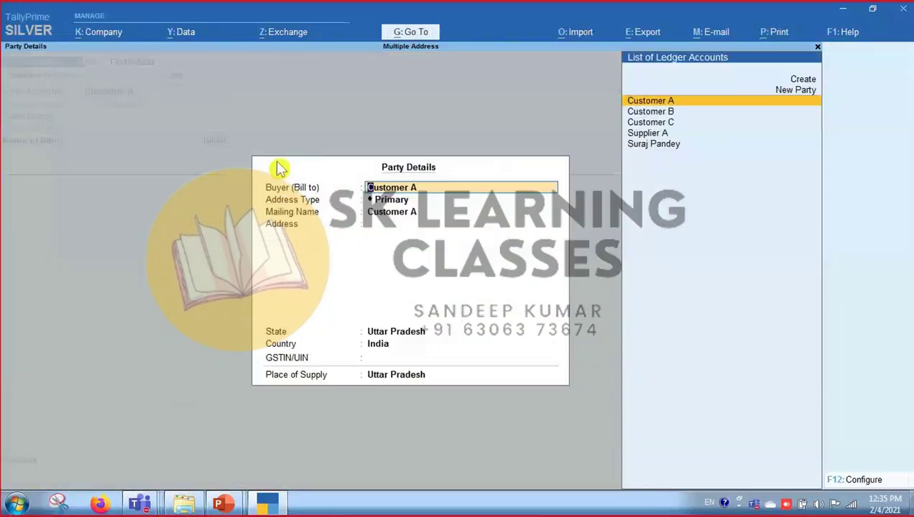
{"action": "key", "text": "ctrl+a"}
{"action": "key", "text": "Return"}
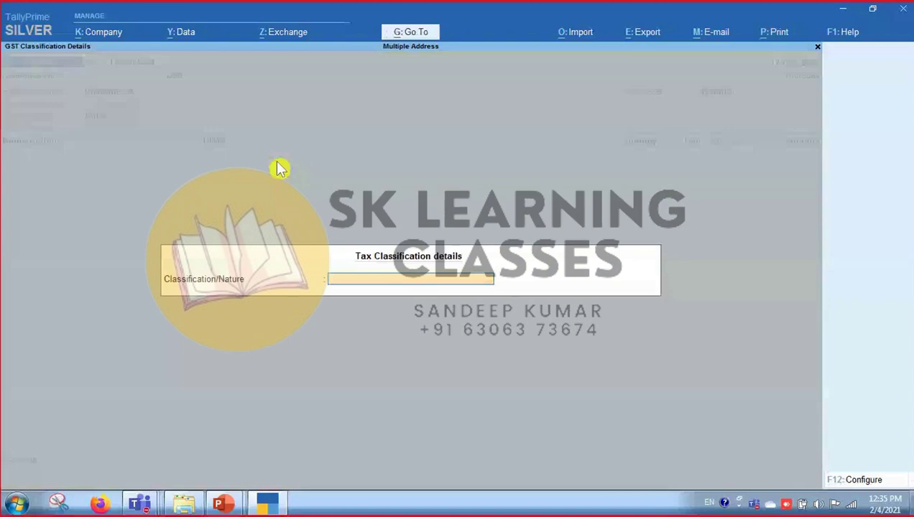
{"action": "key", "text": "Return"}
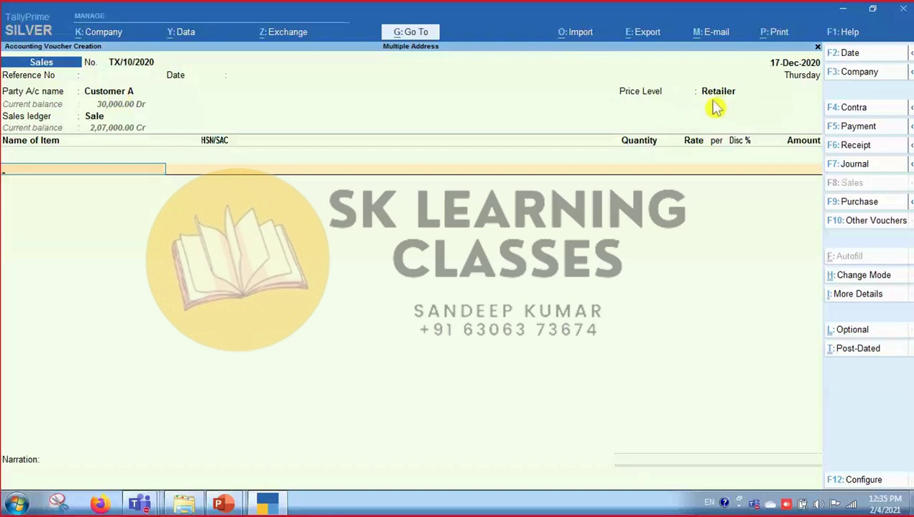
Step: Return to the party account, change it to Customer B and accept the party details
{"action": "key", "text": "BackSpace"}
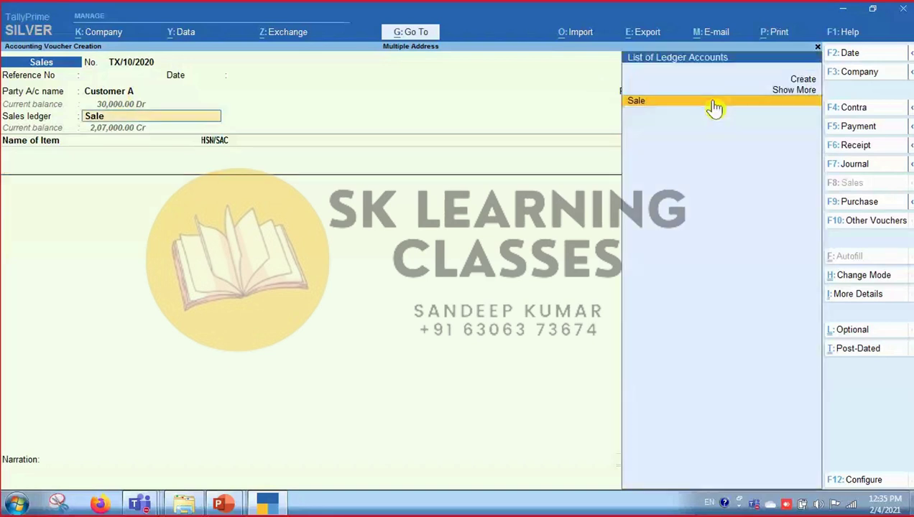
{"action": "key", "text": "BackSpace"}
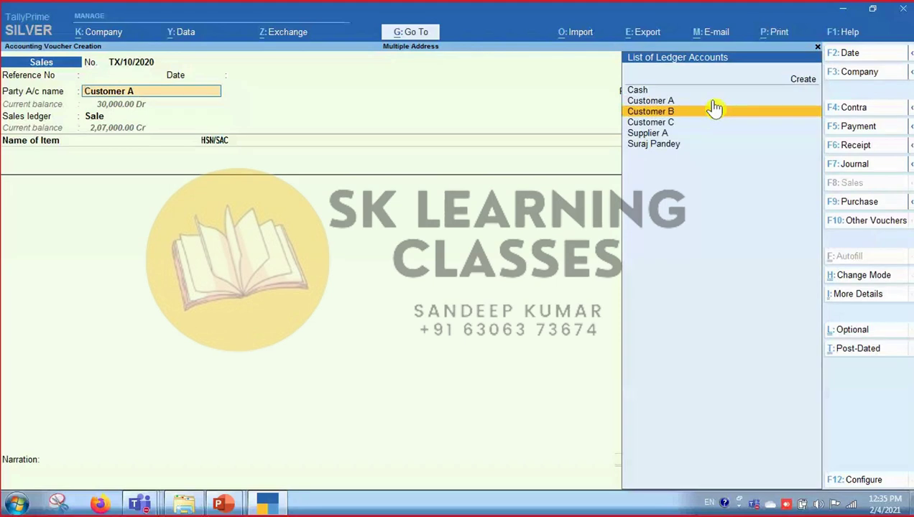
{"action": "left_click", "coordinate": [715, 108]}
{"action": "key", "text": "Return"}
{"action": "key", "text": "Return"}
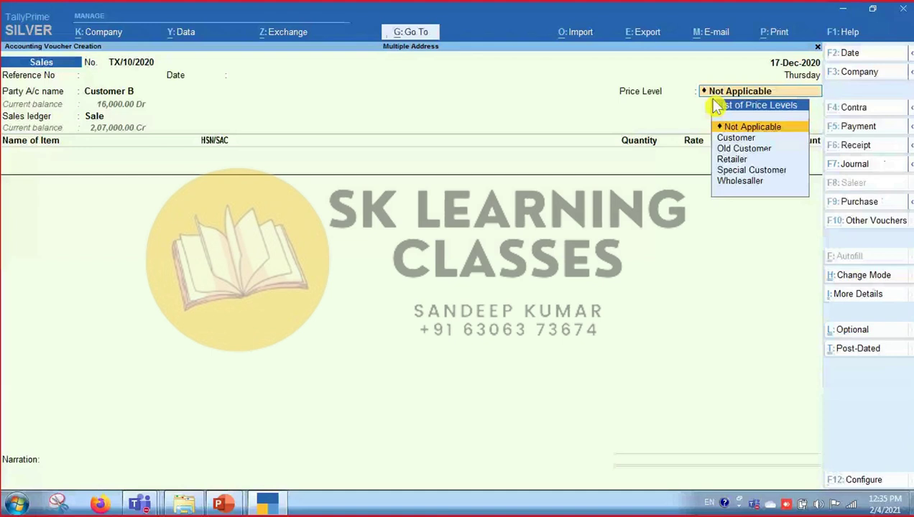
Step: Set the voucher's price level to Retailer for Customer B and keep Sale as the sales ledger
{"action": "key", "text": "Down"}
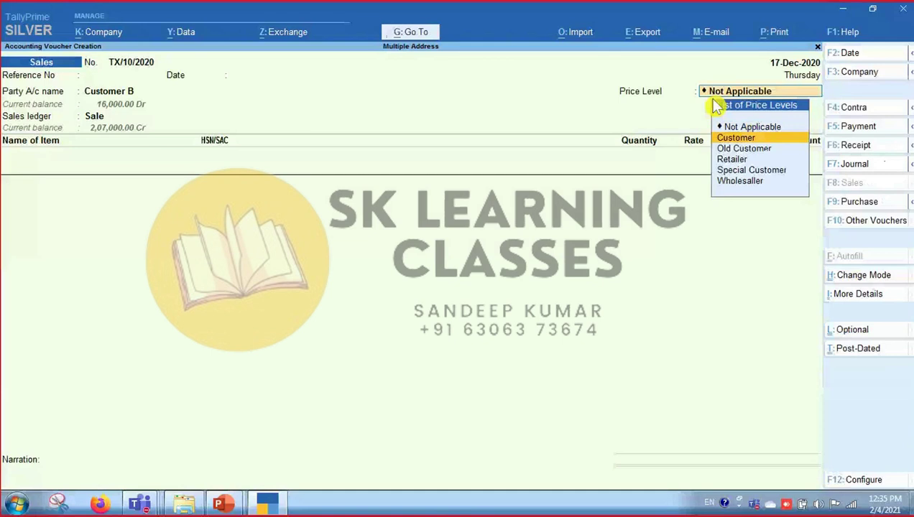
{"action": "key", "text": "Down"}
{"action": "key", "text": "Down"}
{"action": "key", "text": "Up"}
{"action": "key", "text": "Up"}
{"action": "key", "text": "Down"}
{"action": "key", "text": "Down"}
{"action": "key", "text": "Down"}
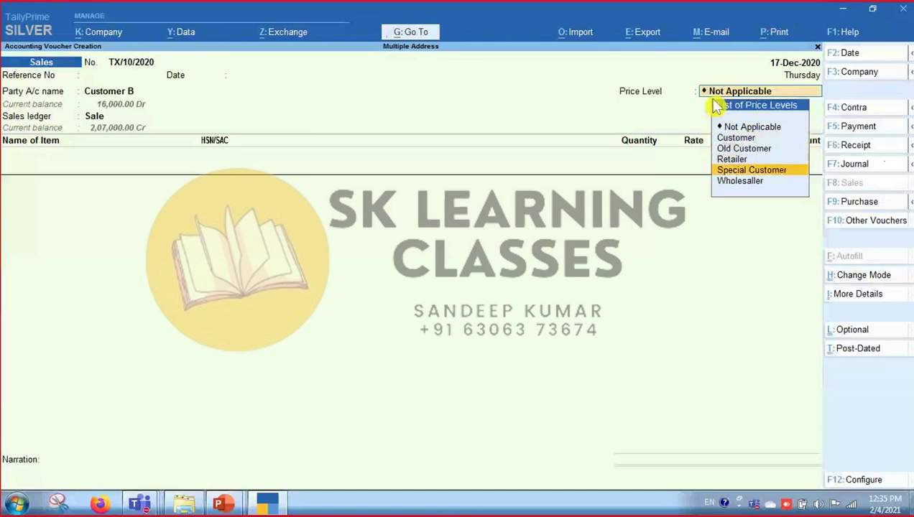
{"action": "key", "text": "Up"}
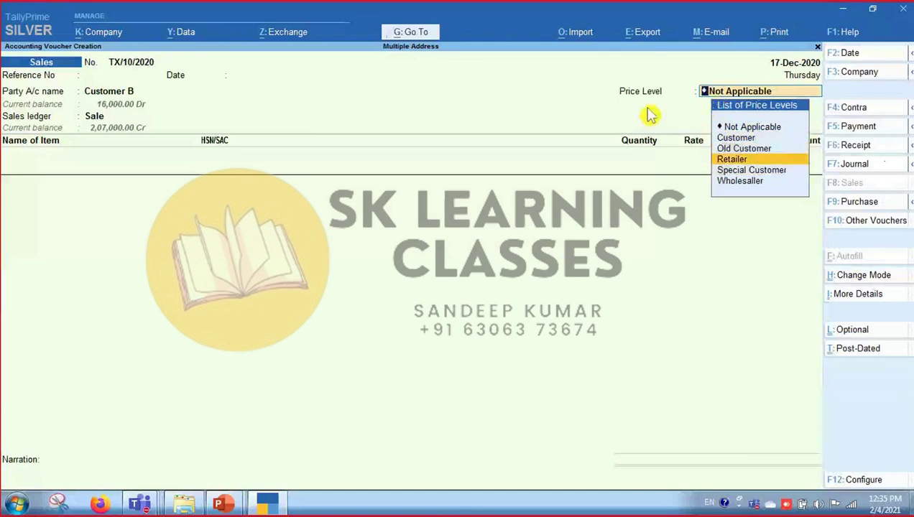
{"action": "key", "text": "Down"}
{"action": "key", "text": "Down"}
{"action": "key", "text": "Up"}
{"action": "key", "text": "Up"}
{"action": "key", "text": "Return"}
{"action": "key", "text": "Return"}
{"action": "key", "text": "Return"}
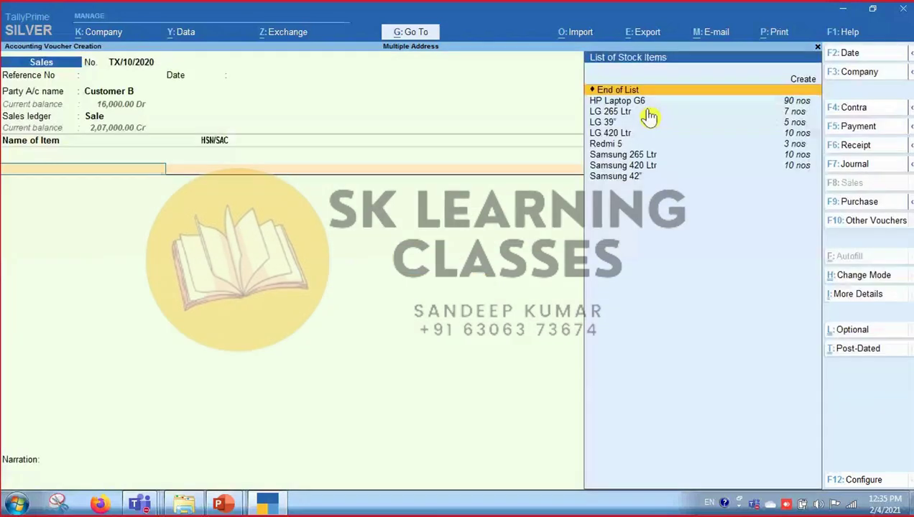
Step: Add HP Laptop G6 without a description, allocating 10 nos from Sharma Godown at the price level's rate with no discount
{"action": "left_click", "coordinate": [646, 106]}
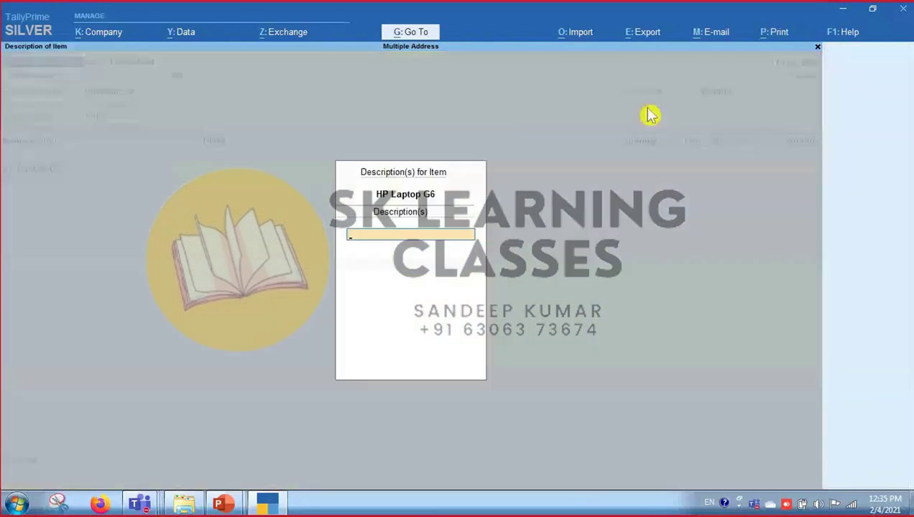
{"action": "key", "text": "Return"}
{"action": "key", "text": "Down"}
{"action": "key", "text": "Down"}
{"action": "key", "text": "Down"}
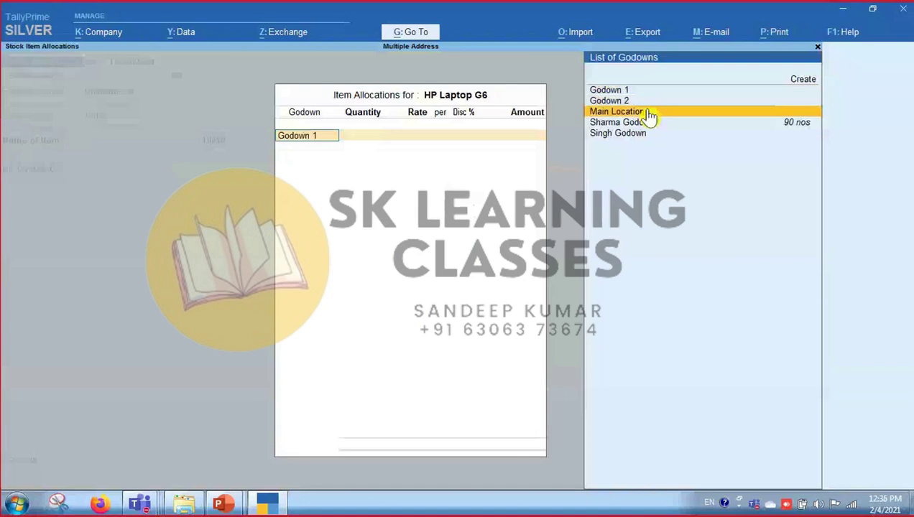
{"action": "key", "text": "Return"}
{"action": "type", "text": "10"}
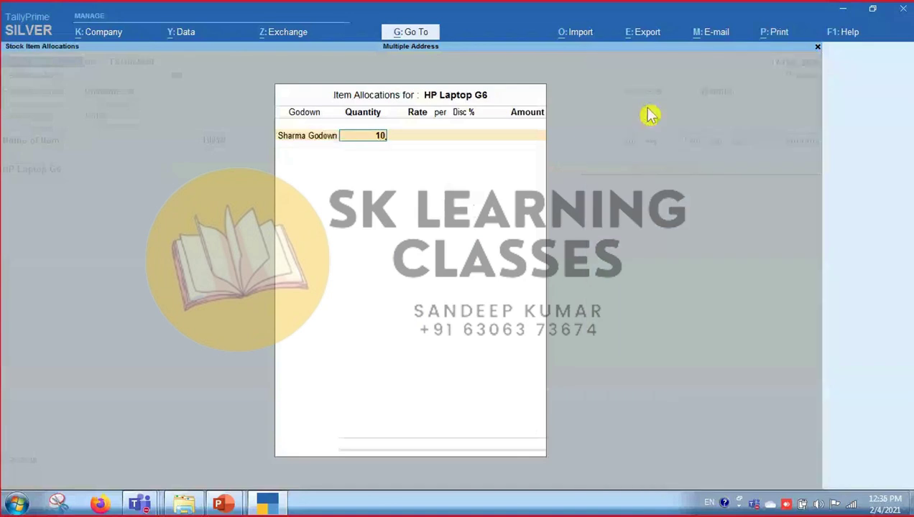
{"action": "key", "text": "Return"}
{"action": "key", "text": "Return"}
{"action": "key", "text": "Return"}
{"action": "key", "text": "Return"}
{"action": "key", "text": "Return"}
{"action": "key", "text": "Return"}
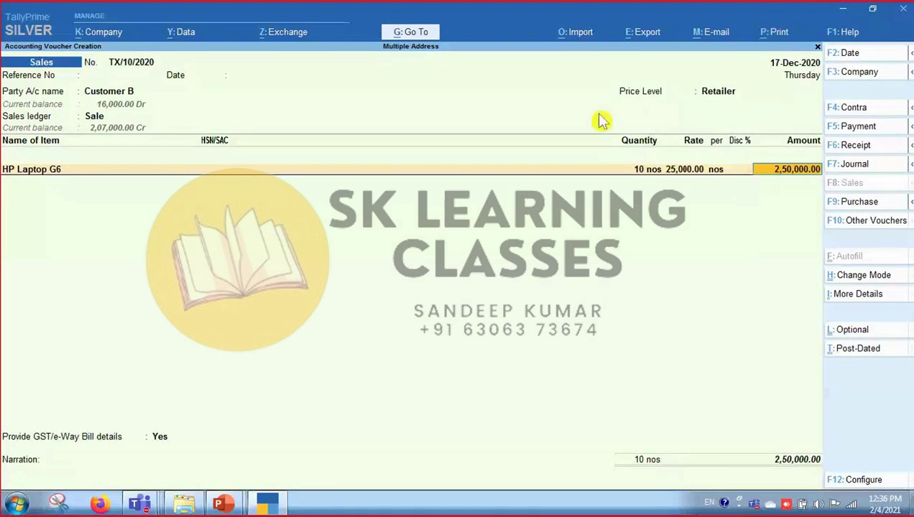
{"action": "key", "text": "Return"}
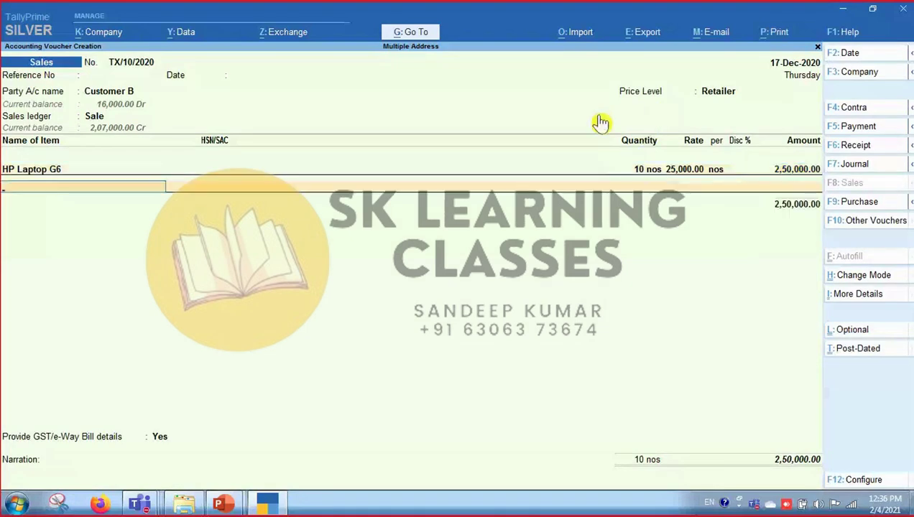
Step: Add Redmi 5 to the voucher, allocating 3 nos from Main Location at the price level's rate with no discount
{"action": "type", "text": "re"}
{"action": "key", "text": "Return"}
{"action": "key", "text": "Return"}
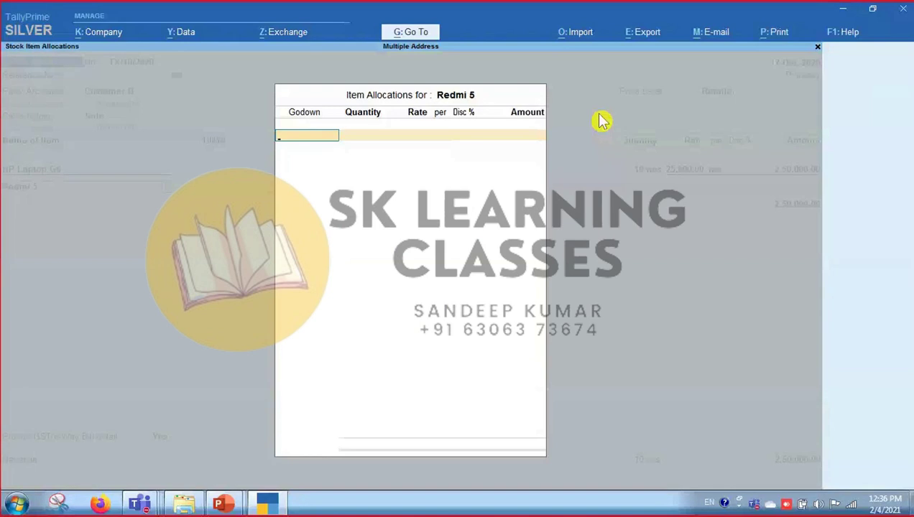
{"action": "key", "text": "Down"}
{"action": "key", "text": "Down"}
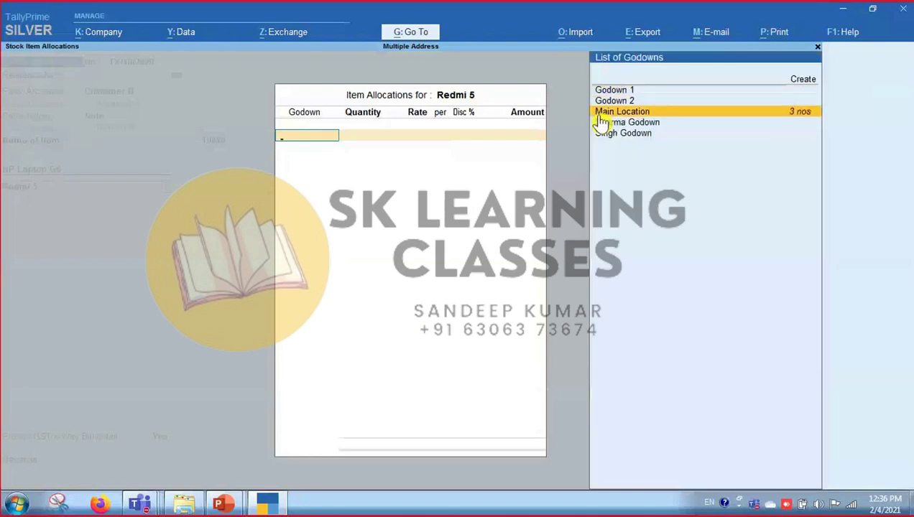
{"action": "key", "text": "Return"}
{"action": "type", "text": "3"}
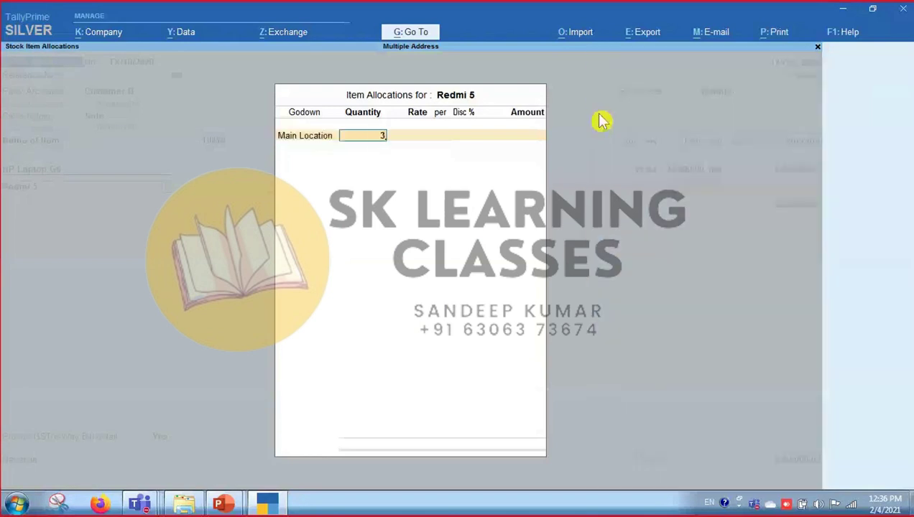
{"action": "key", "text": "Return"}
{"action": "key", "text": "Return"}
{"action": "key", "text": "Return"}
{"action": "key", "text": "Return"}
Step: Change the Redmi 5 quantity to 25 nos and accept the item allocation despite insufficient stock
{"action": "key", "text": "BackSpace"}
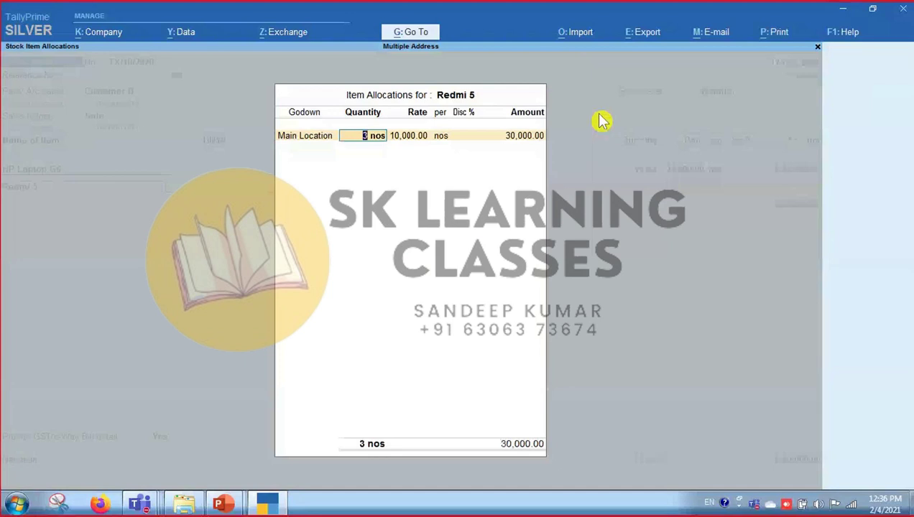
{"action": "type", "text": "25"}
{"action": "key", "text": "Return"}
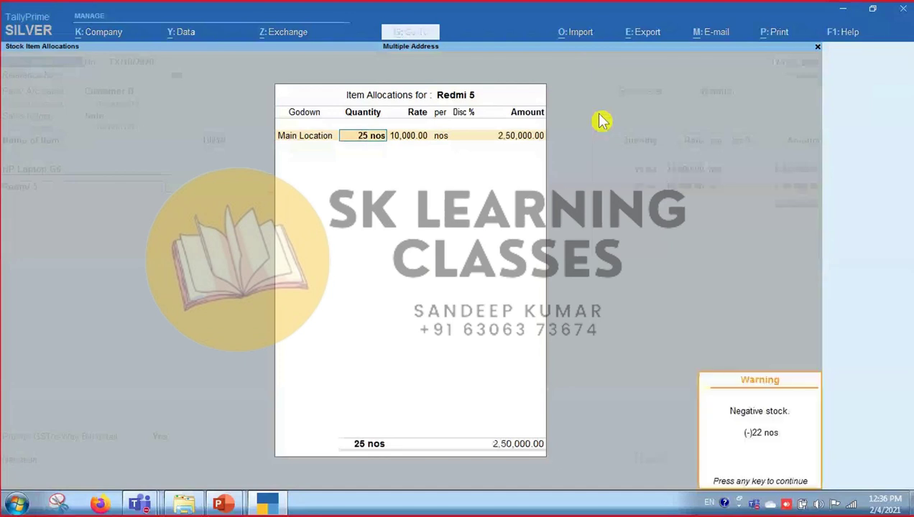
{"action": "key", "text": "Return"}
{"action": "key", "text": "Return"}
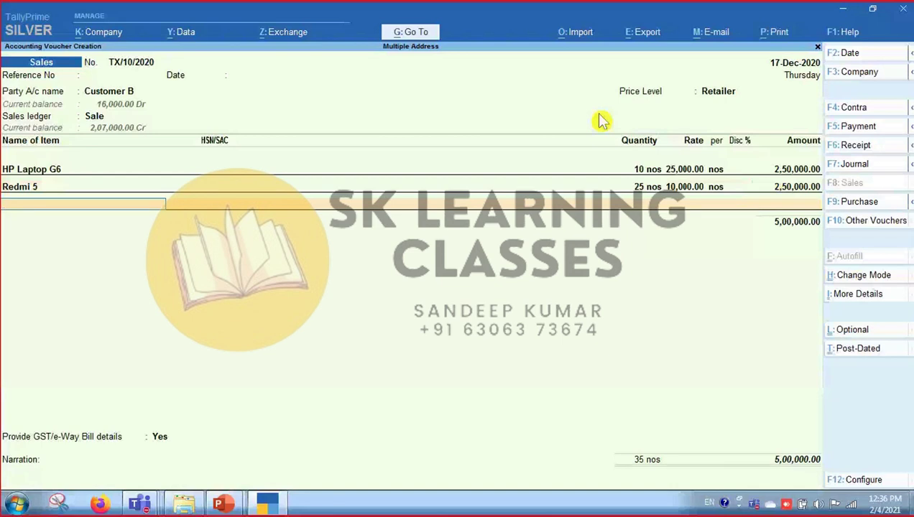
Step: Add Samsung 265 Ltr as the next stock item and choose Godown 1 for its allocation
{"action": "type", "text": "265"}
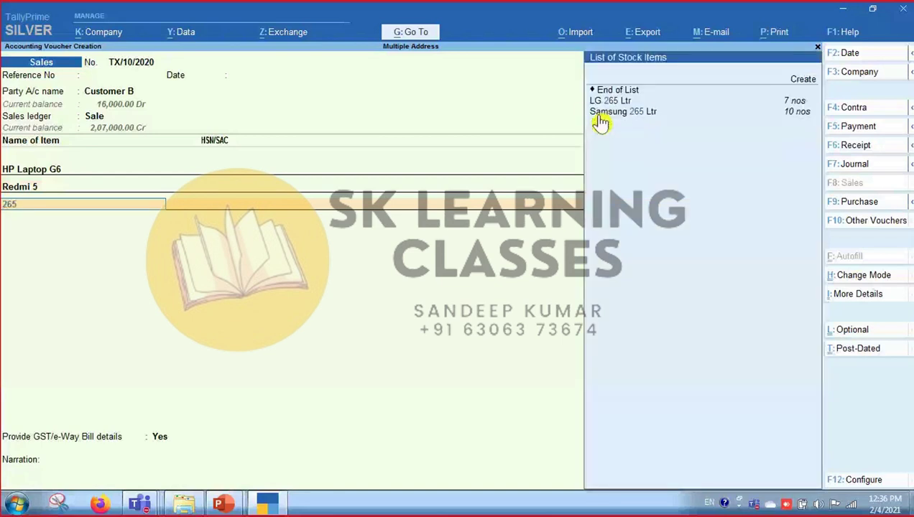
{"action": "left_click", "coordinate": [598, 115]}
{"action": "key", "text": "Return"}
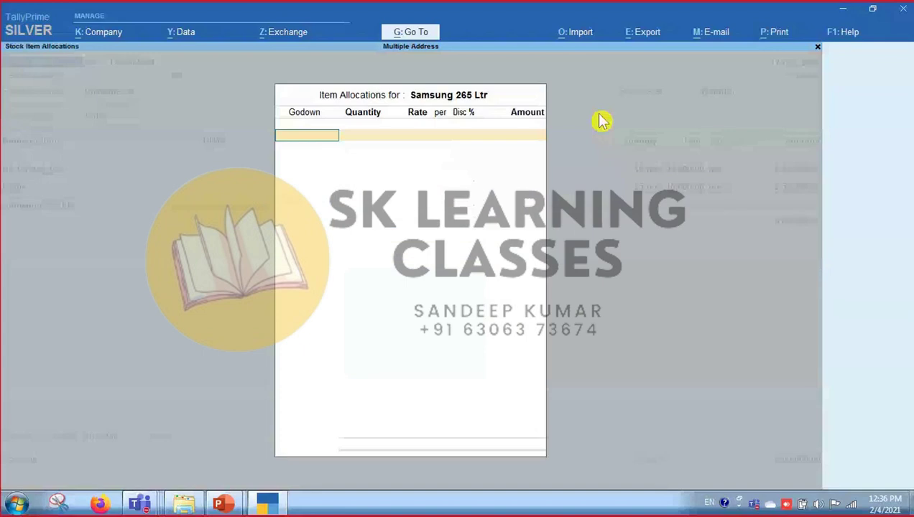
{"action": "key", "text": "Down"}
{"action": "key", "text": "Return"}
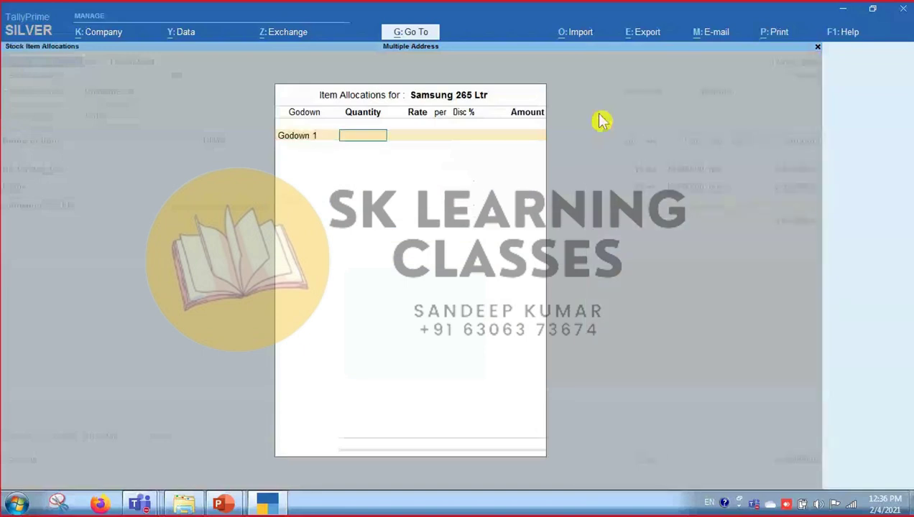
Step: Allocate 10 nos of Samsung 265 Ltr, keeping the price level's rate of 15,000.00 and 5 % discount, and accept the item
{"action": "type", "text": "10"}
{"action": "key", "text": "Return"}
{"action": "key", "text": "Return"}
{"action": "key", "text": "Return"}
{"action": "key", "text": "Return"}
{"action": "key", "text": "Return"}
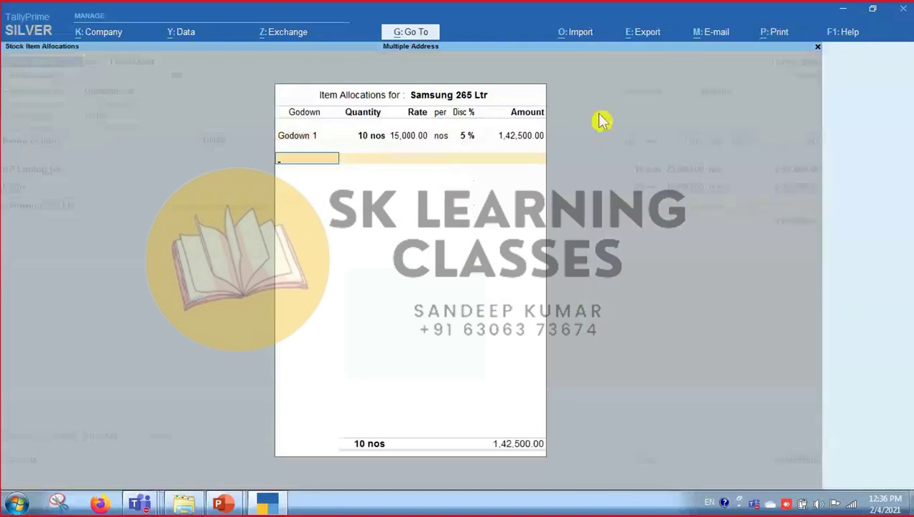
{"action": "key", "text": "Return"}
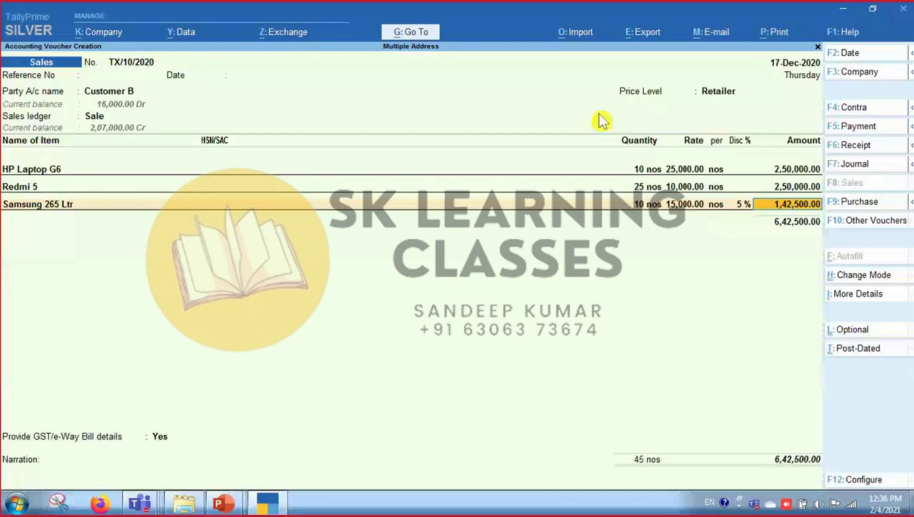
{"action": "key", "text": "Return"}
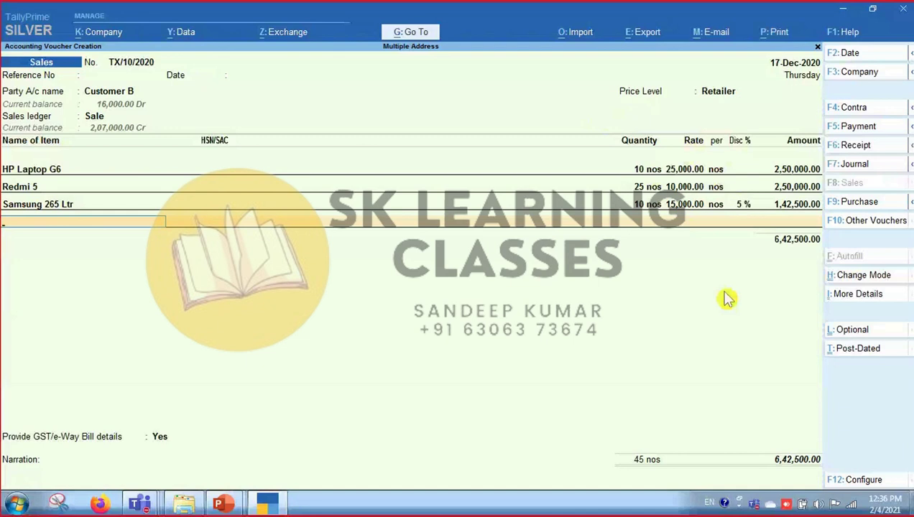
Step: End the voucher's item list and set Provide GST/e-Way Bill details to No
{"action": "key", "text": "Return"}
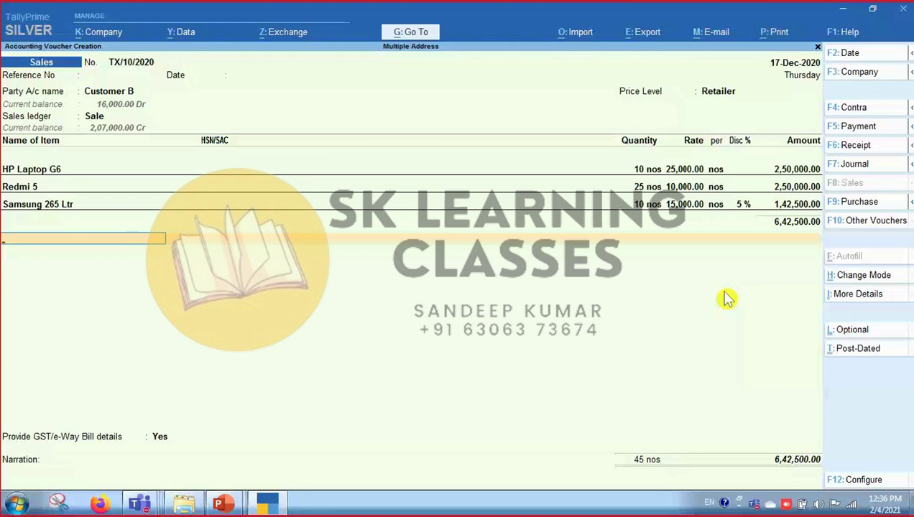
{"action": "key", "text": "Return"}
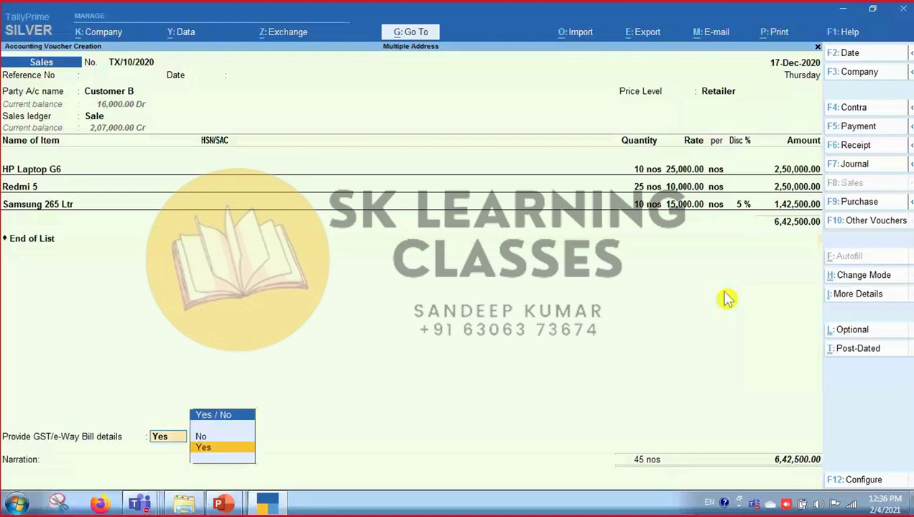
{"action": "key", "text": "Up"}
{"action": "key", "text": "Return"}
{"action": "key", "text": "Return"}
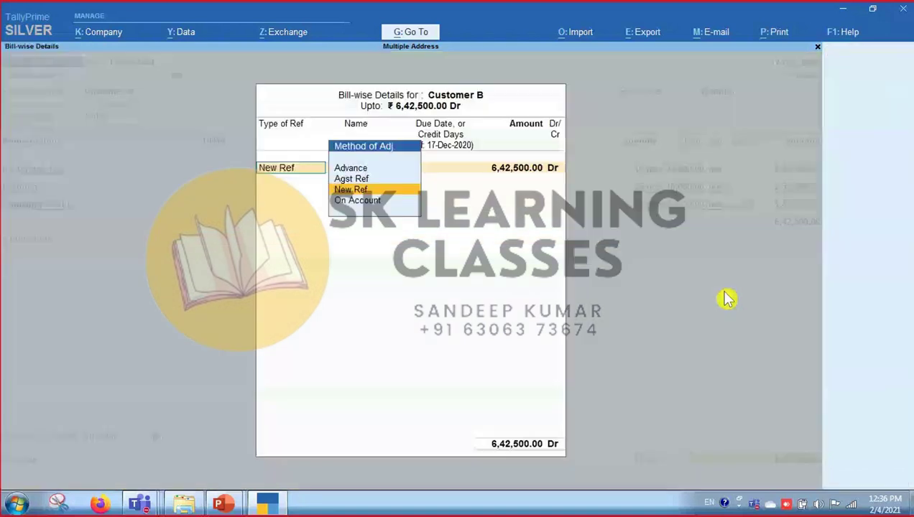
Step: Keep Customer B's bill-wise details as a New Ref for the full amount and save the voucher without a narration
{"action": "key", "text": "Return"}
{"action": "key", "text": "Return"}
{"action": "key", "text": "Return"}
{"action": "key", "text": "Return"}
{"action": "key", "text": "Return"}
{"action": "key", "text": "Return"}
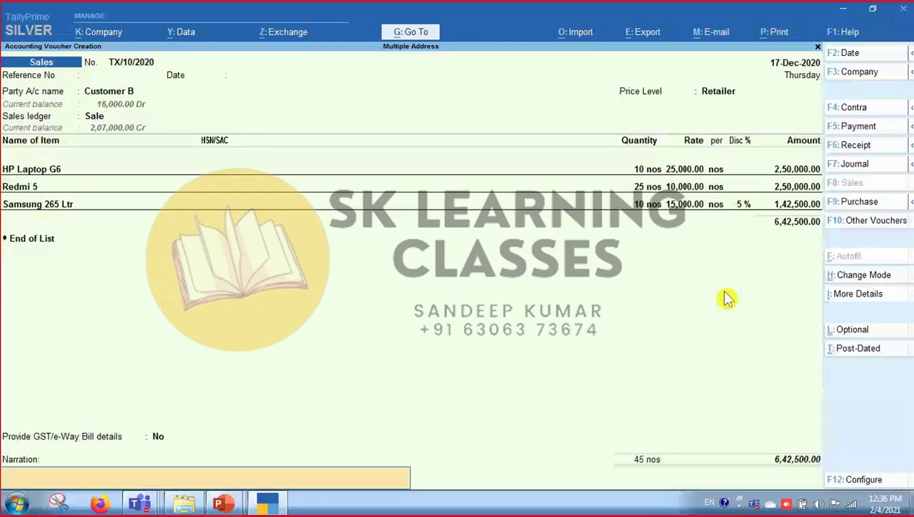
{"action": "key", "text": "Return"}
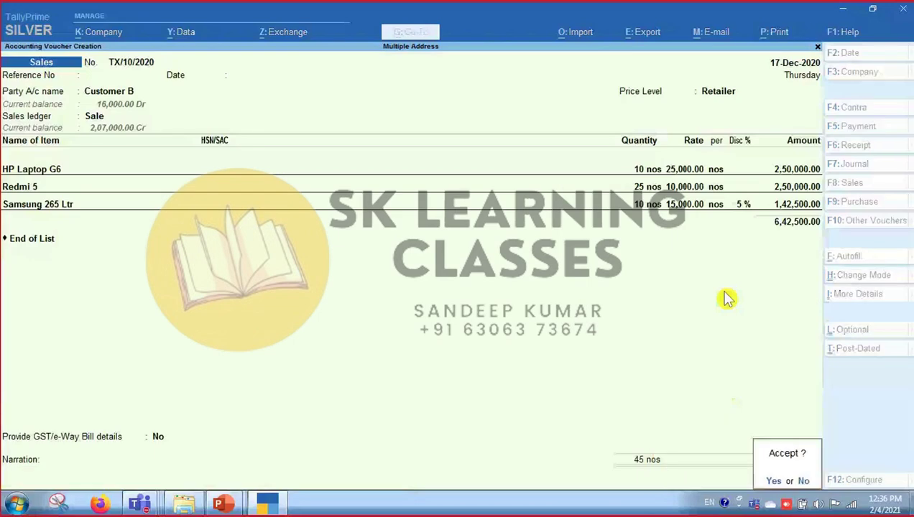
{"action": "key", "text": "Return"}
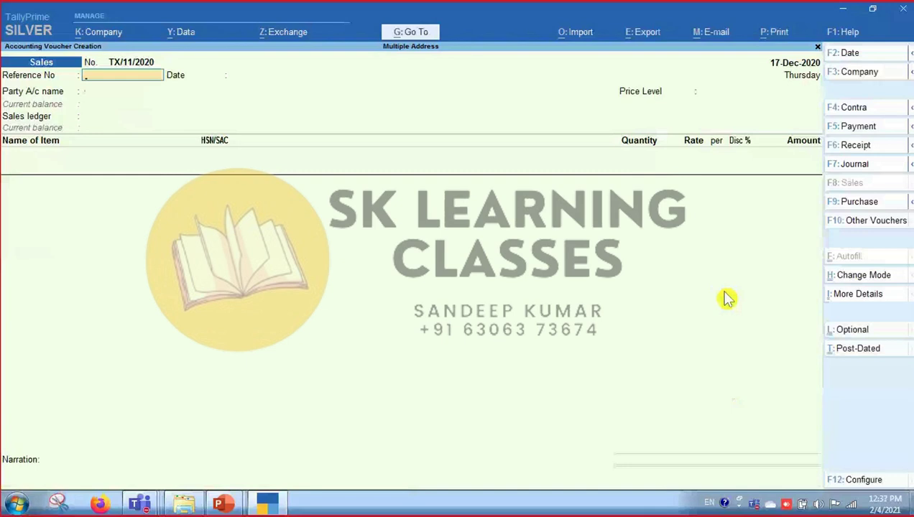
Step: Leave voucher creation and open Price List (Stock Group) for alteration
{"action": "key", "text": "Escape"}
{"action": "key", "text": "Return"}
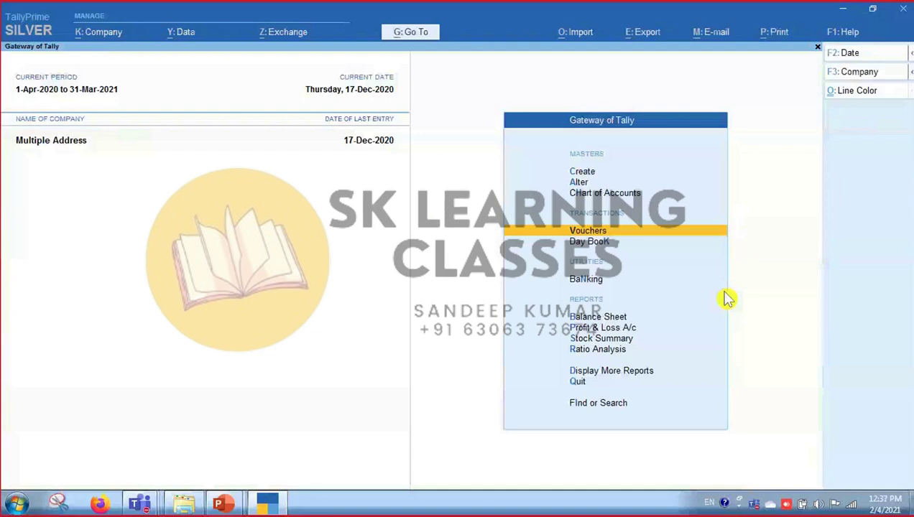
{"action": "key", "text": "Up"}
{"action": "key", "text": "Up"}
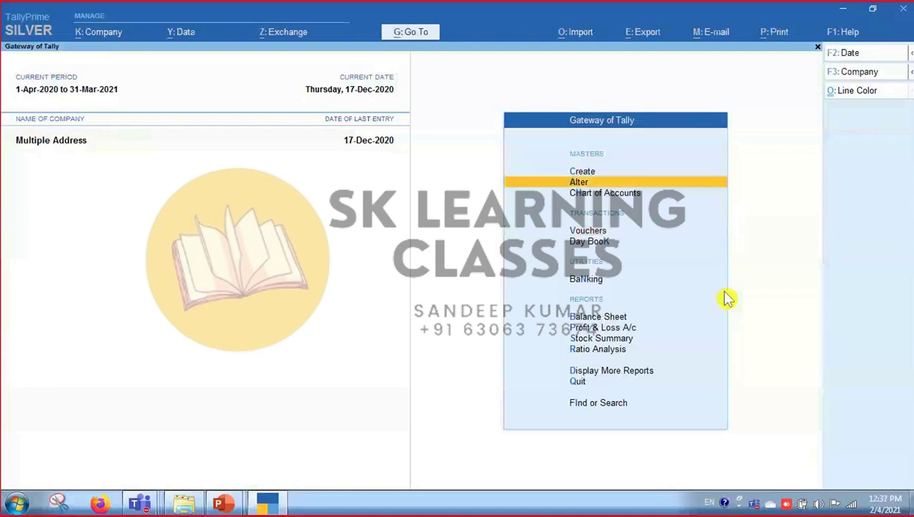
{"action": "key", "text": "Return"}
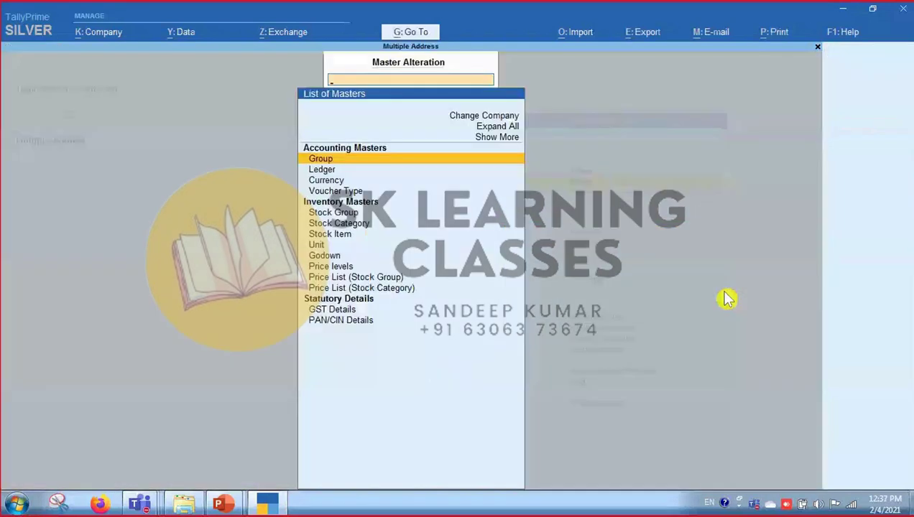
{"action": "type", "text": "Pric"}
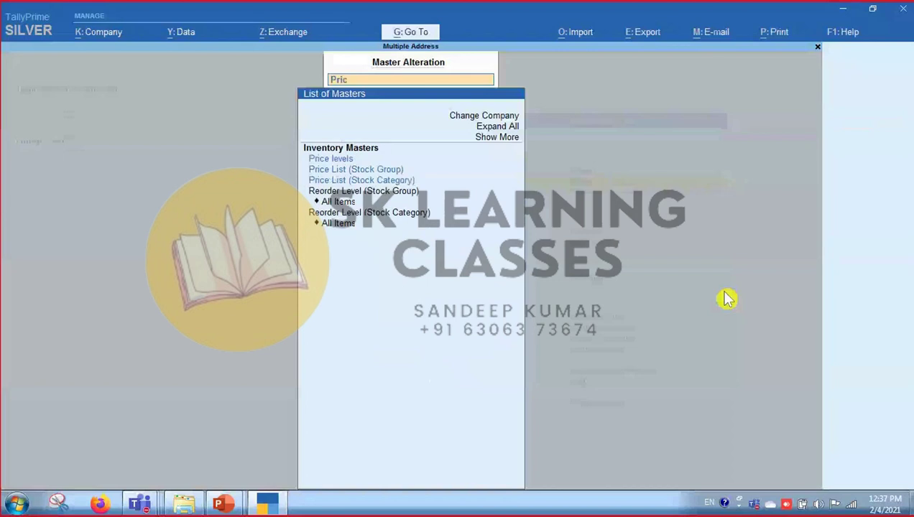
{"action": "type", "text": "e"}
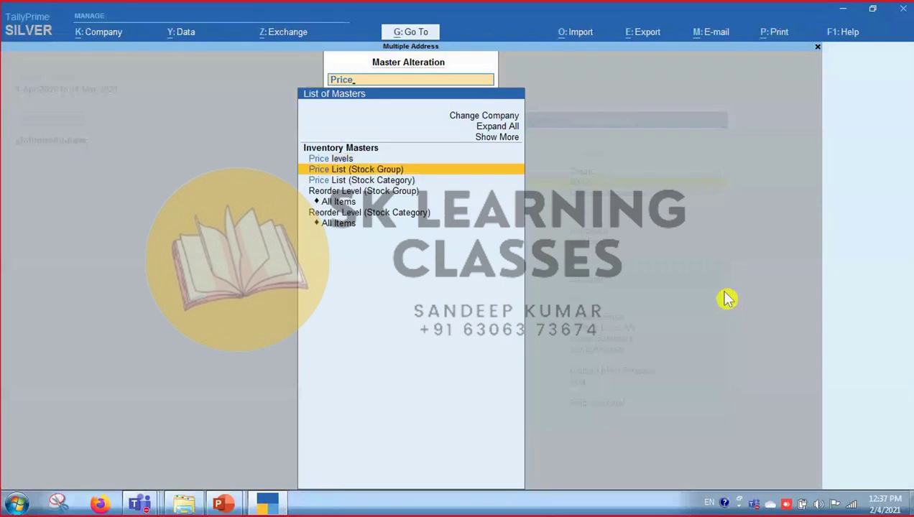
{"action": "key", "text": "Return"}
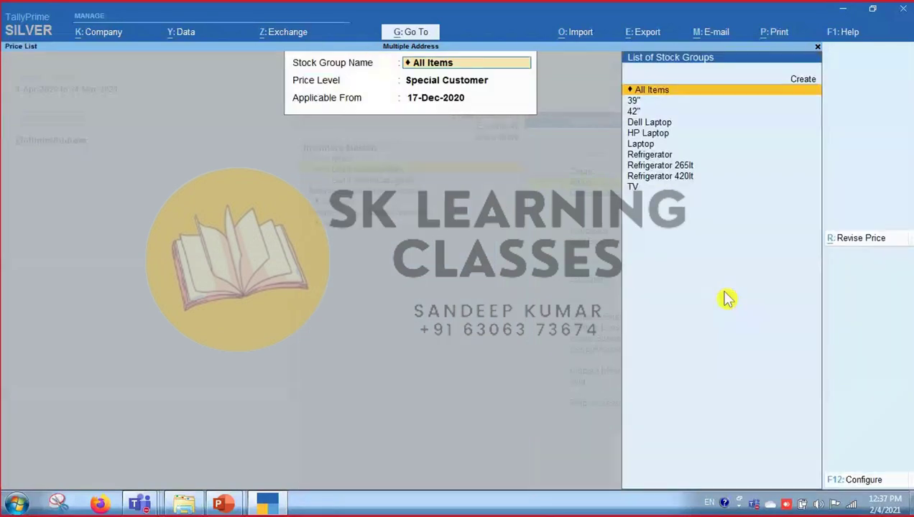
Step: Open the price list of All Items for the Retailer price level, applicable from 17-Dec-2020
{"action": "key", "text": "Return"}
{"action": "key", "text": "Up"}
{"action": "key", "text": "Down"}
{"action": "key", "text": "Down"}
{"action": "key", "text": "Up"}
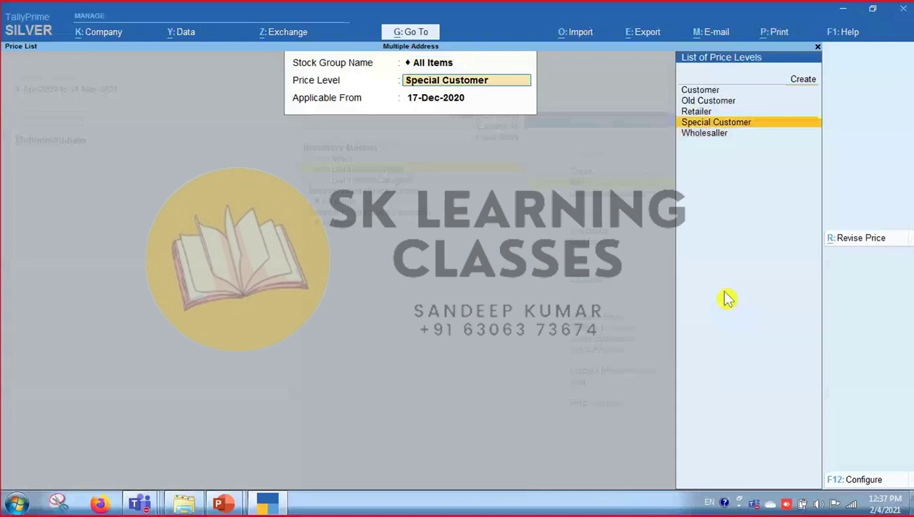
{"action": "key", "text": "Up"}
{"action": "key", "text": "Return"}
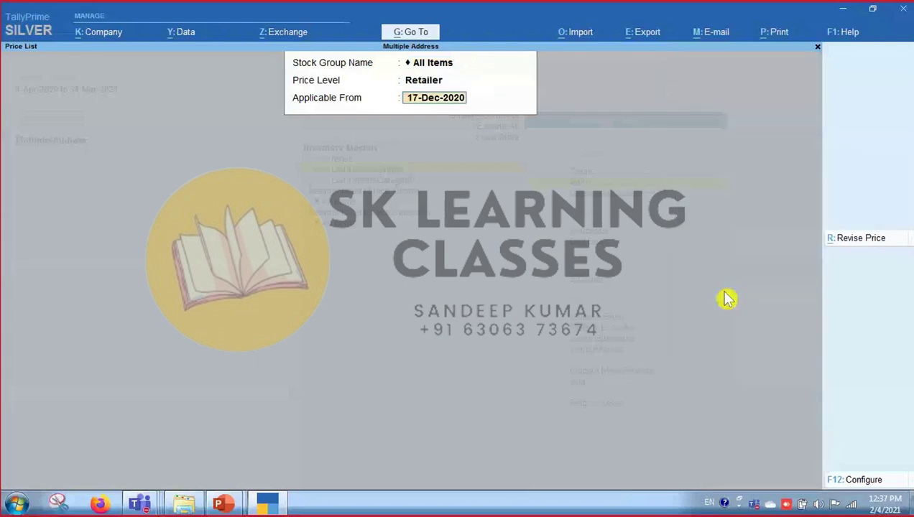
{"action": "key", "text": "Return"}
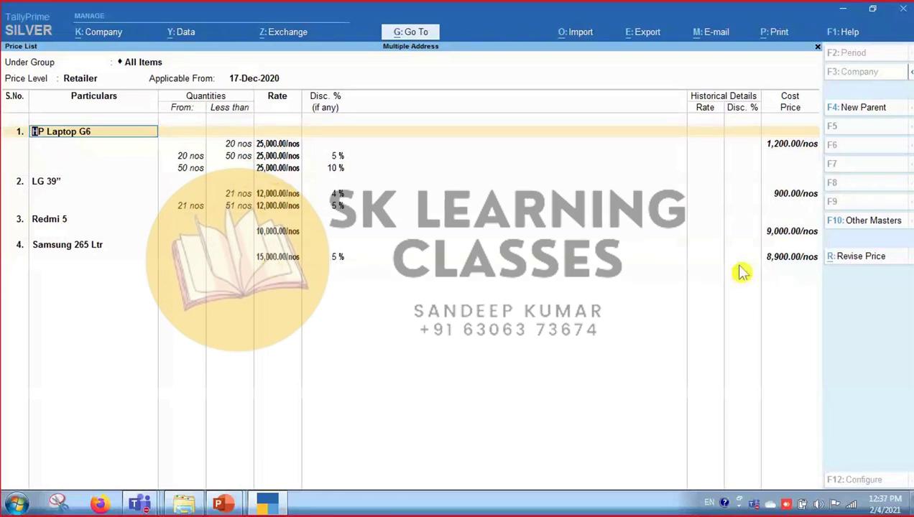
Step: Start Revise Price for All Items at the Retailer level, keeping 17-Dec-2020 as the applicable date
{"action": "left_click", "coordinate": [859, 270]}
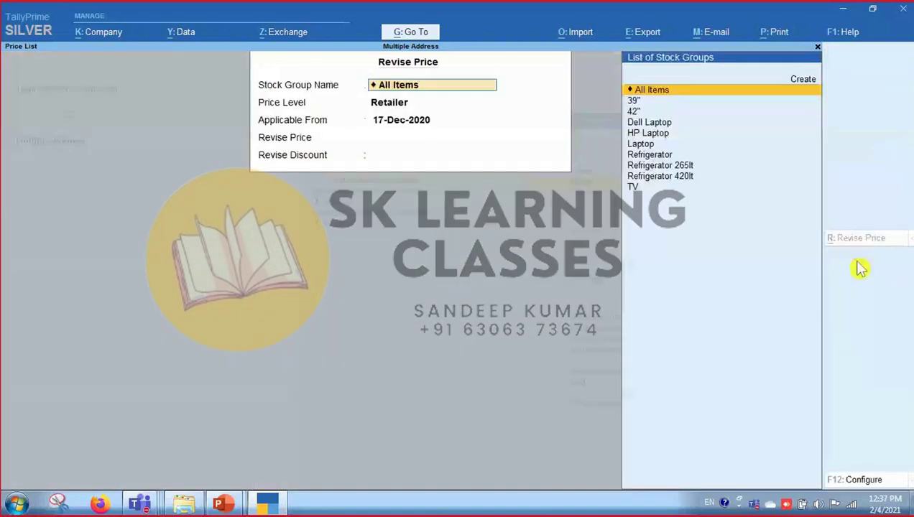
{"action": "key", "text": "Return"}
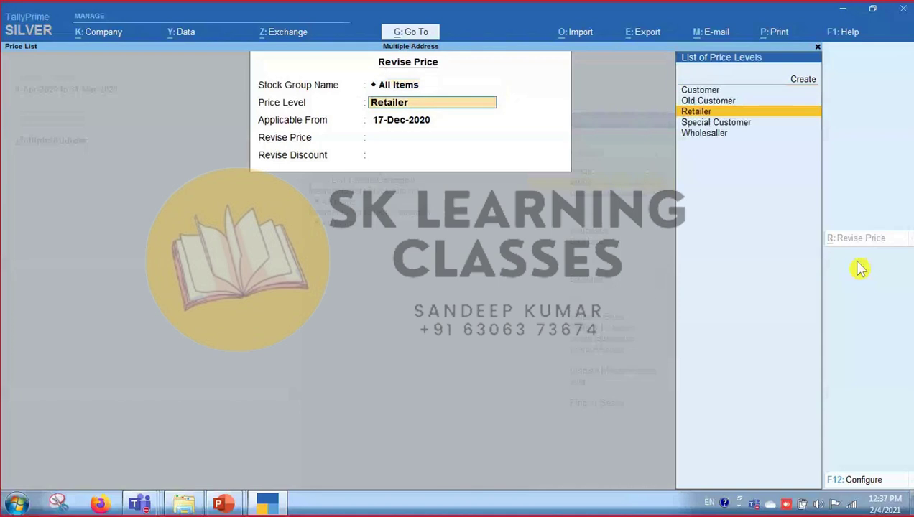
{"action": "key", "text": "Return"}
{"action": "key", "text": "Return"}
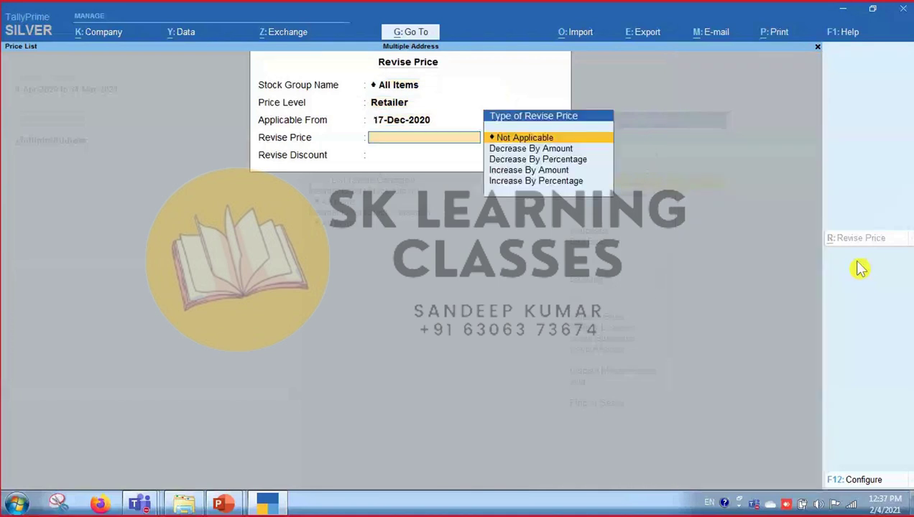
Step: Examine the available types of price revision for increasing or decreasing by amount or percentage
{"action": "key", "text": "Down"}
{"action": "key", "text": "Down"}
{"action": "key", "text": "Down"}
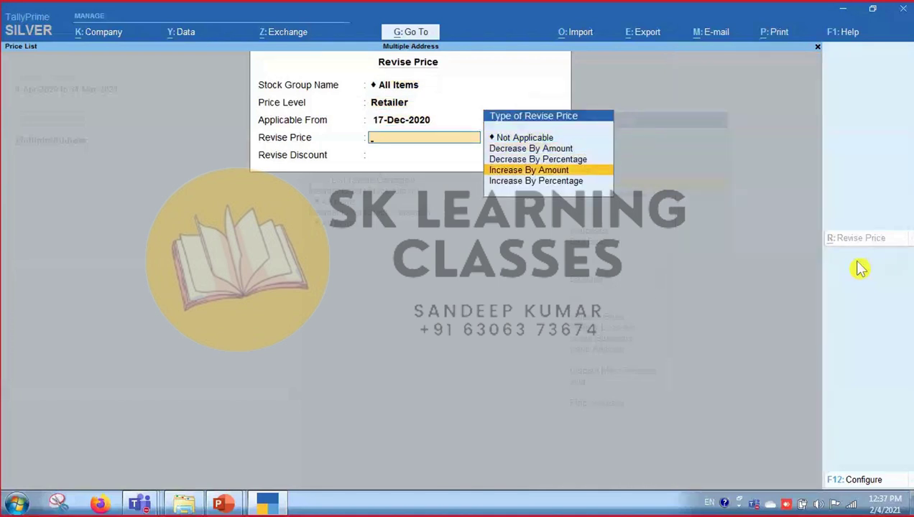
{"action": "key", "text": "Up"}
{"action": "key", "text": "Up"}
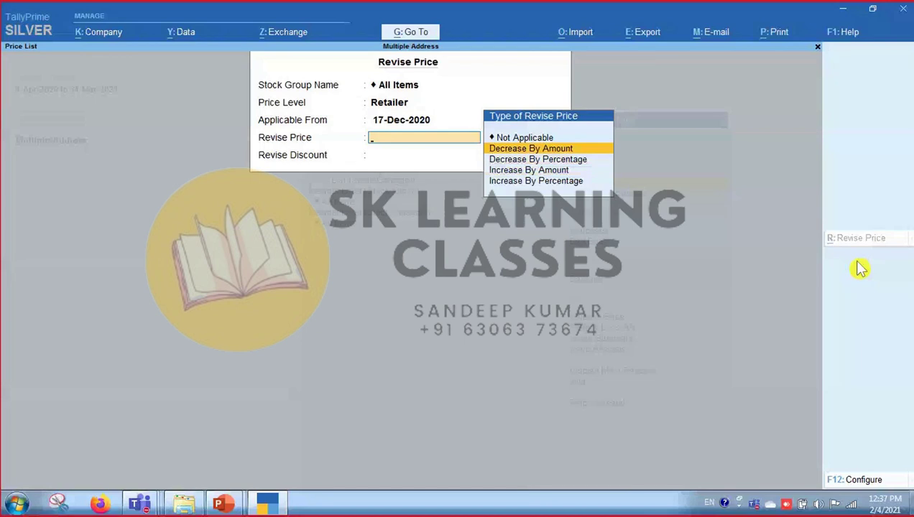
{"action": "key", "text": "Down"}
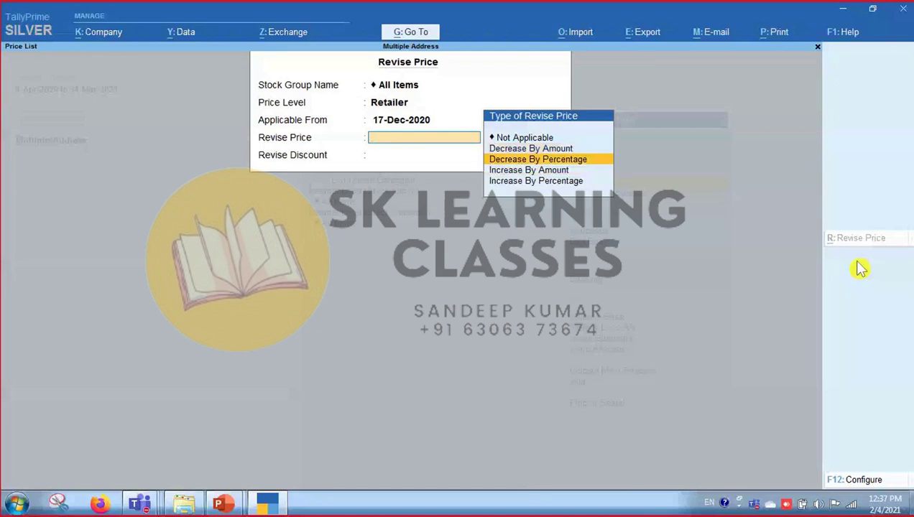
{"action": "key", "text": "Up"}
{"action": "key", "text": "Down"}
{"action": "key", "text": "Down"}
{"action": "key", "text": "Down"}
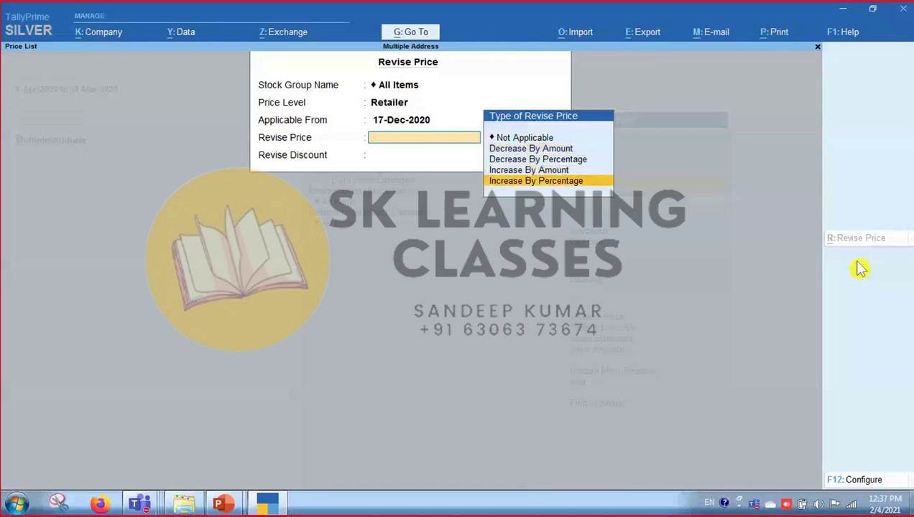
{"action": "key", "text": "Up"}
{"action": "key", "text": "Up"}
{"action": "key", "text": "Up"}
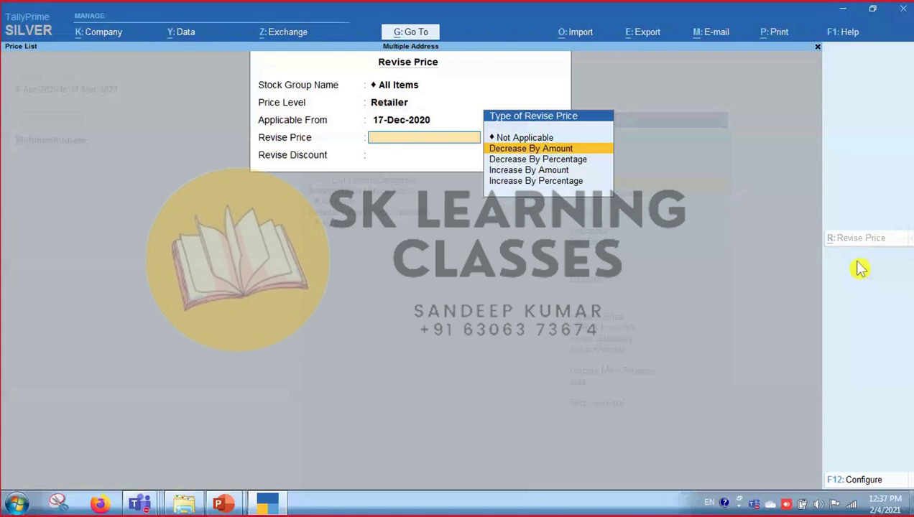
Step: Increase the Retailer prices of all items by an amount of 50, with discount revision Not Applicable, and show the revised price list
{"action": "key", "text": "Up"}
{"action": "key", "text": "Down"}
{"action": "key", "text": "Down"}
{"action": "key", "text": "Down"}
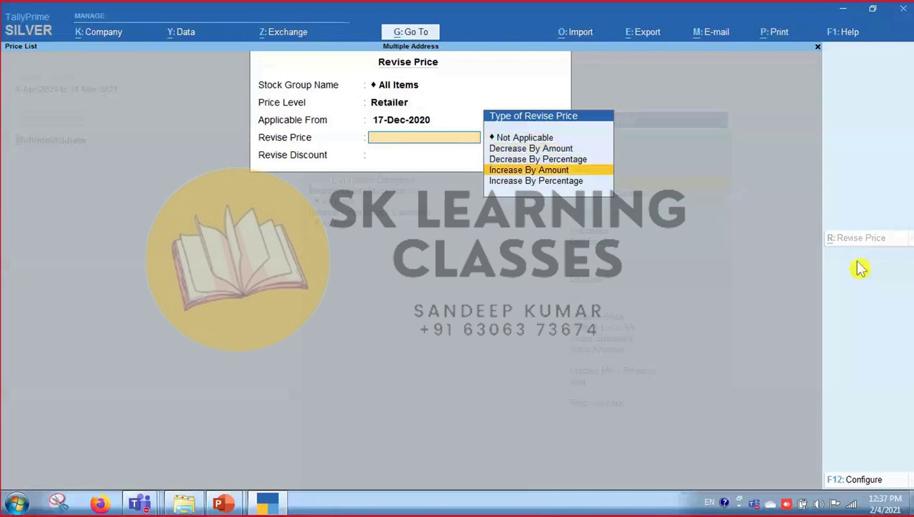
{"action": "key", "text": "Return"}
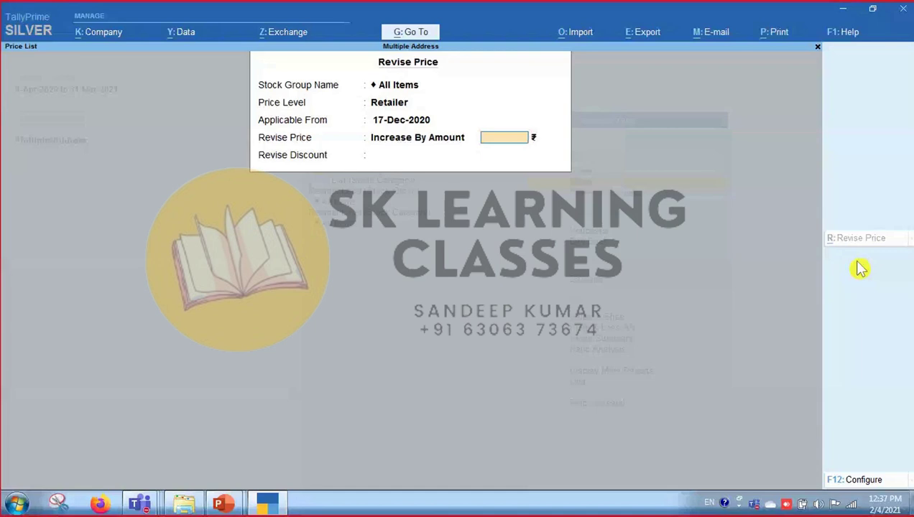
{"action": "type", "text": "50"}
{"action": "key", "text": "Return"}
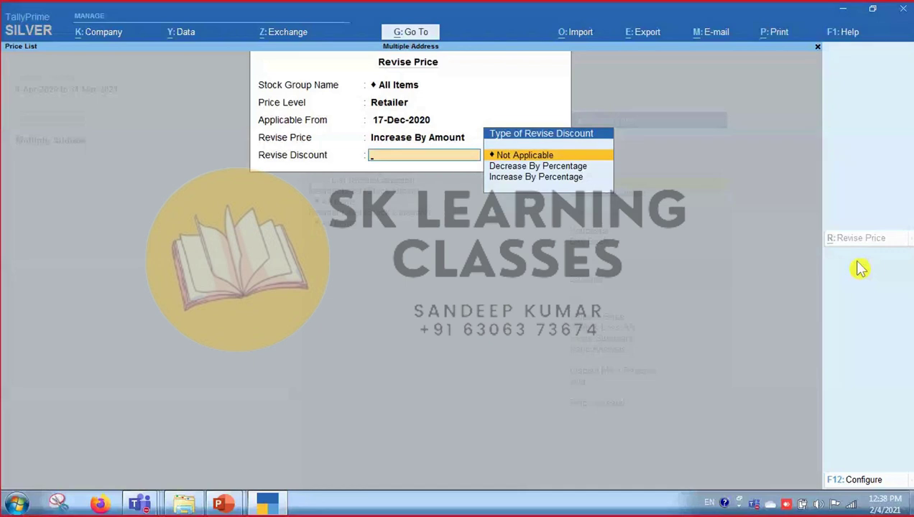
{"action": "key", "text": "Return"}
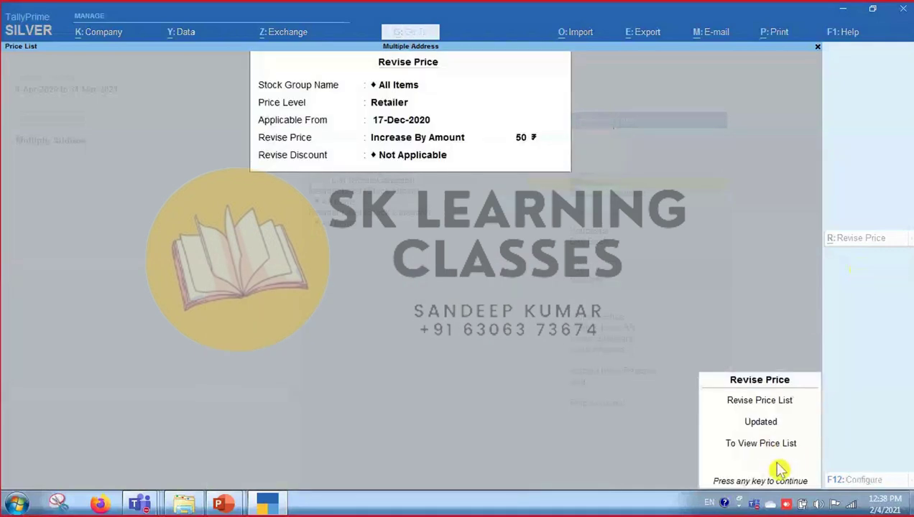
{"action": "key", "text": "Return"}
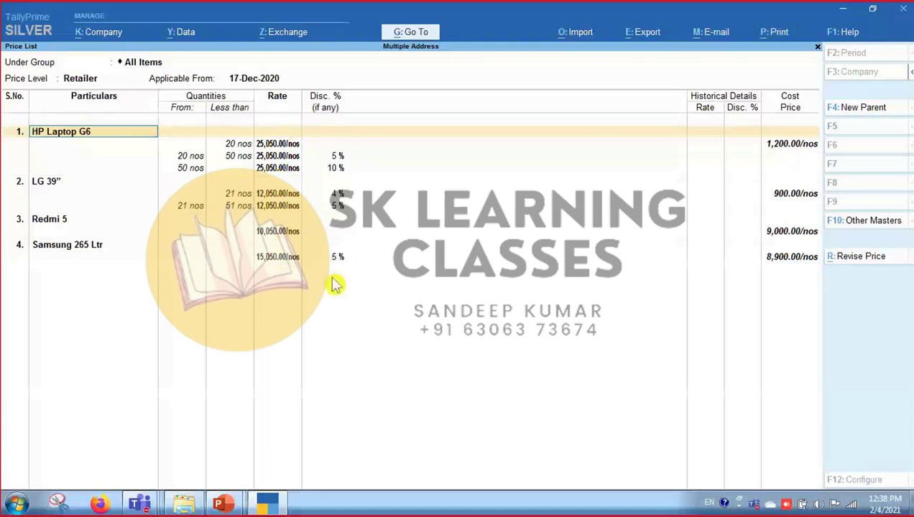
Step: Leave the Retailer price list of All Items and return to the Gateway of Tally
{"action": "key", "text": "BackSpace"}
{"action": "key", "text": "Escape"}
{"action": "key", "text": "y"}
{"action": "key", "text": "BackSpace"}
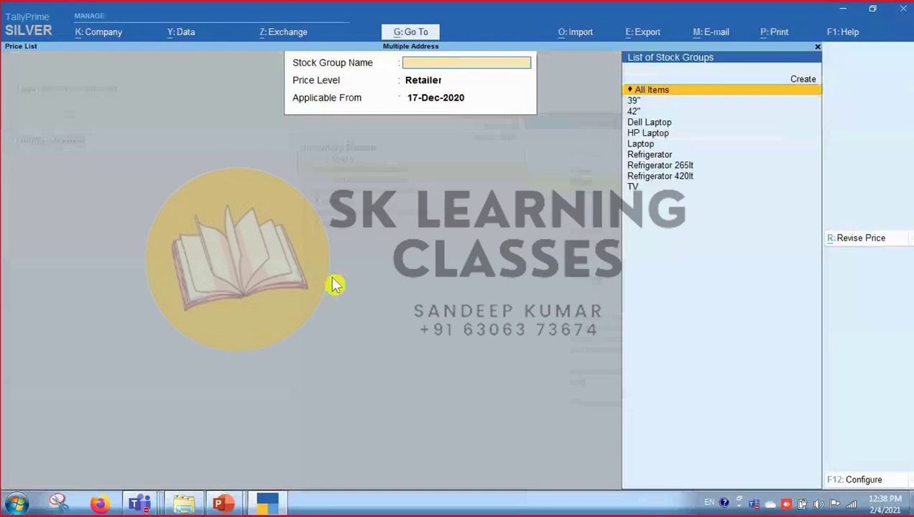
{"action": "key", "text": "Escape"}
{"action": "key", "text": "Escape"}
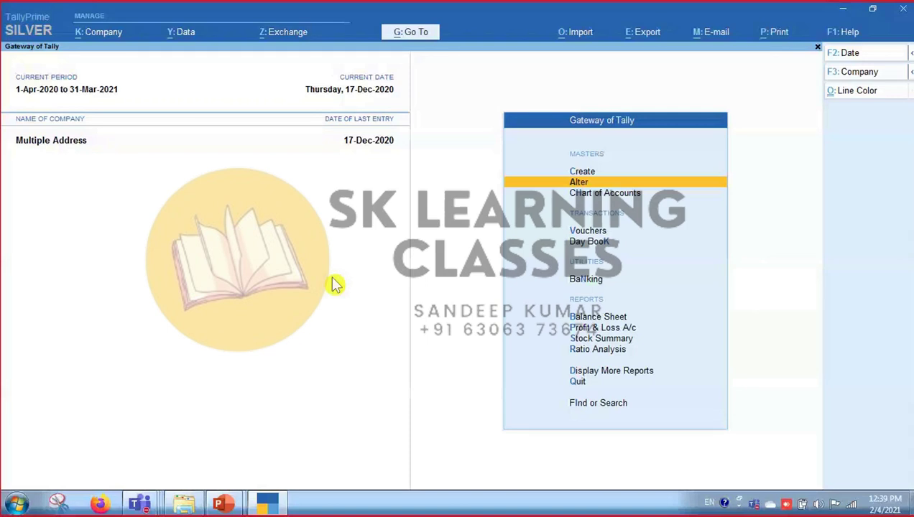
Step: Open Price Levels in master creation, go through the existing company price levels and accept the list without adding one
{"action": "left_click", "coordinate": [617, 174]}
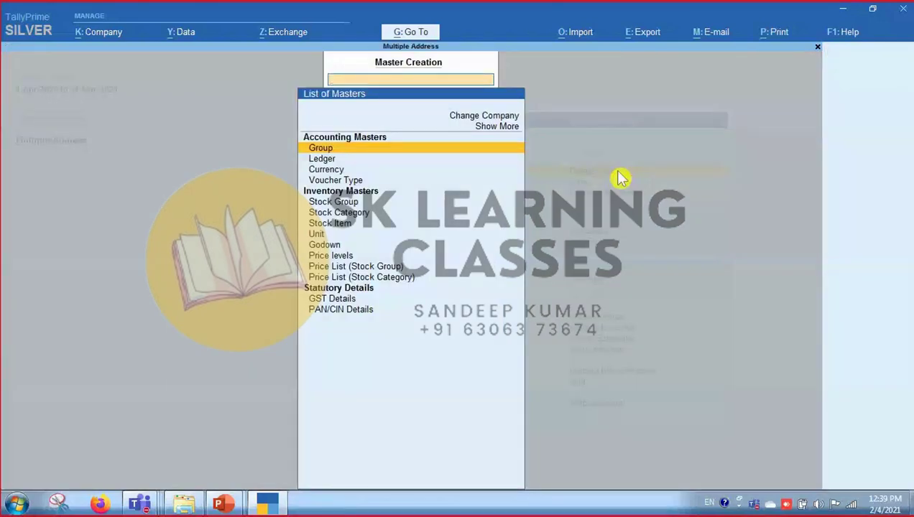
{"action": "type", "text": "Price"}
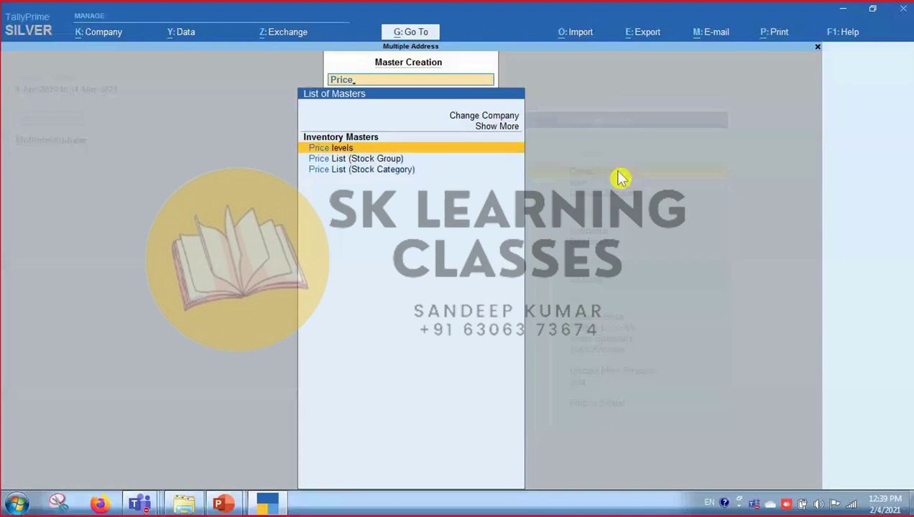
{"action": "key", "text": "Return"}
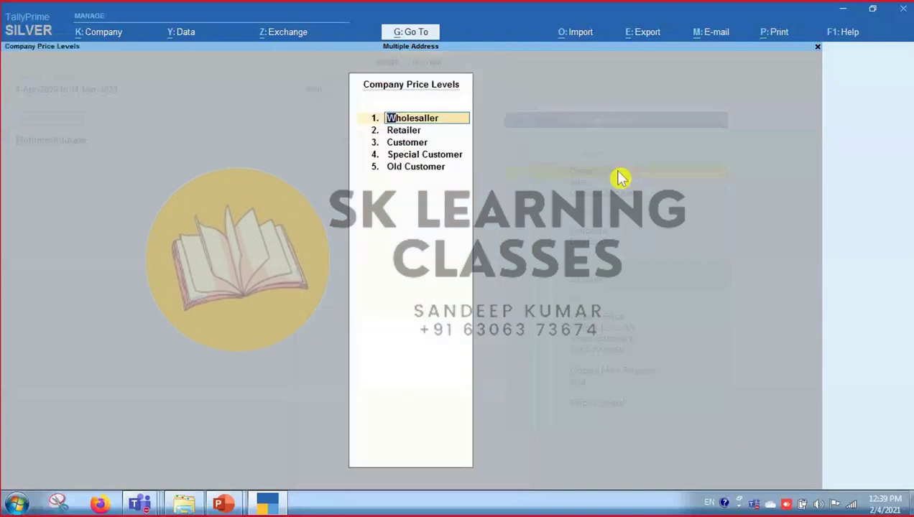
{"action": "key", "text": "Return"}
{"action": "key", "text": "Return"}
{"action": "key", "text": "Return"}
{"action": "key", "text": "Return"}
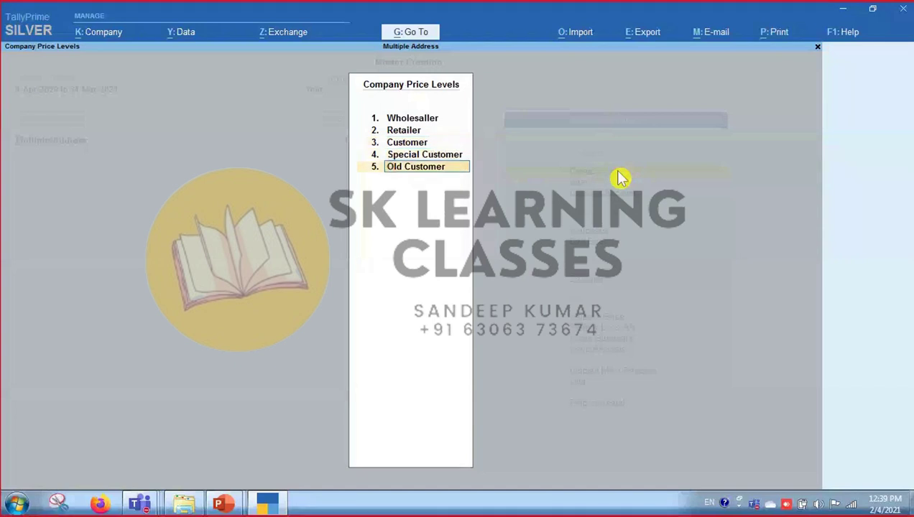
{"action": "key", "text": "Return"}
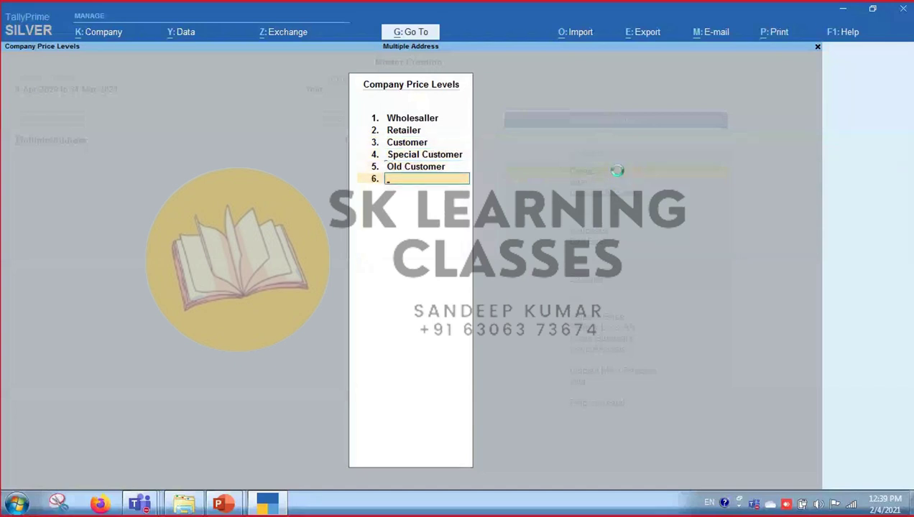
{"action": "key", "text": "Return"}
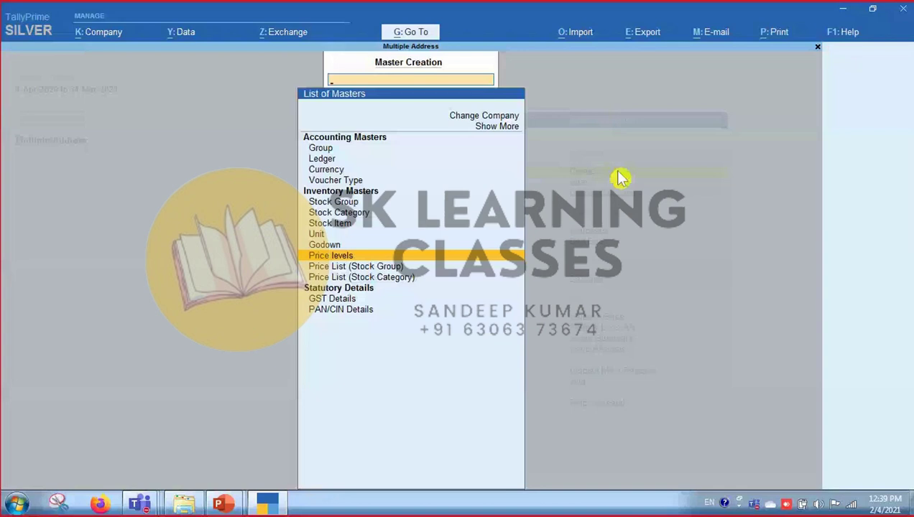